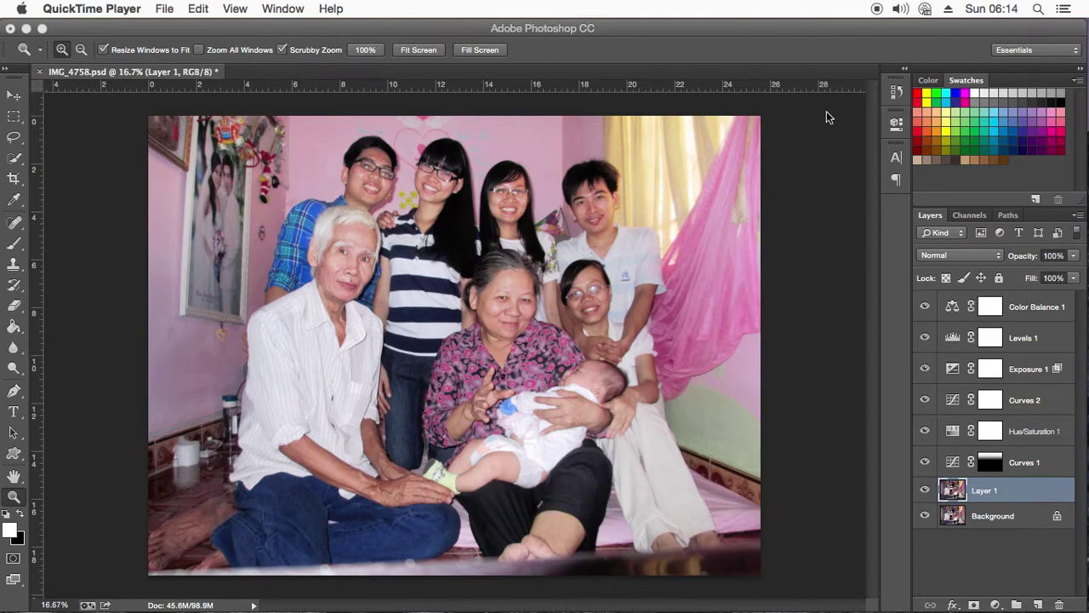
Step: Mute the computer's sound and bring the Photoshop window with IMG_4758.psd back to the front
click(897, 8)
drag(899, 34, 905, 113)
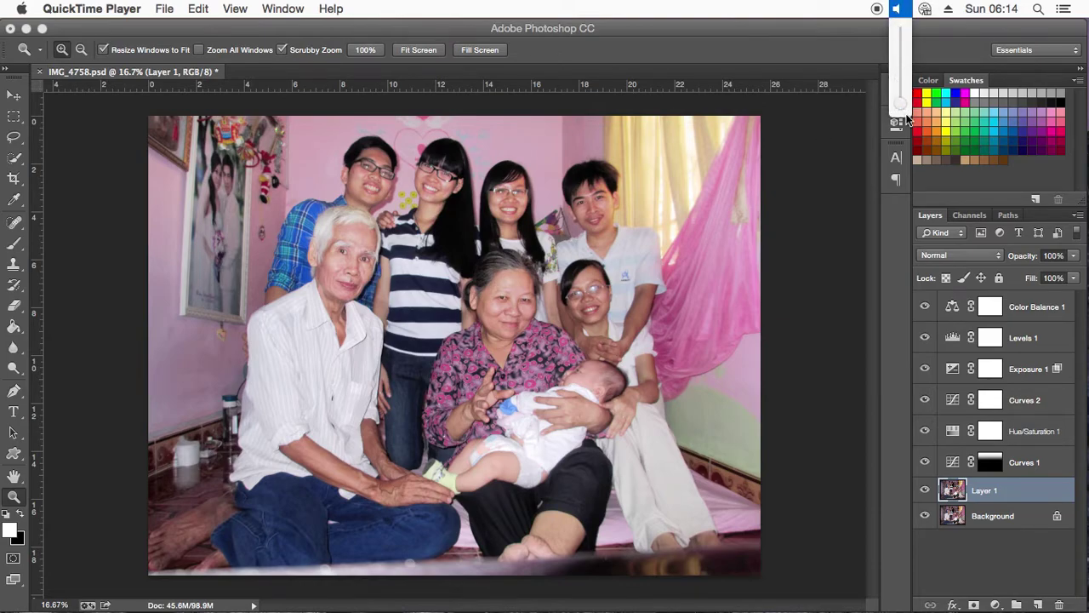
click(814, 41)
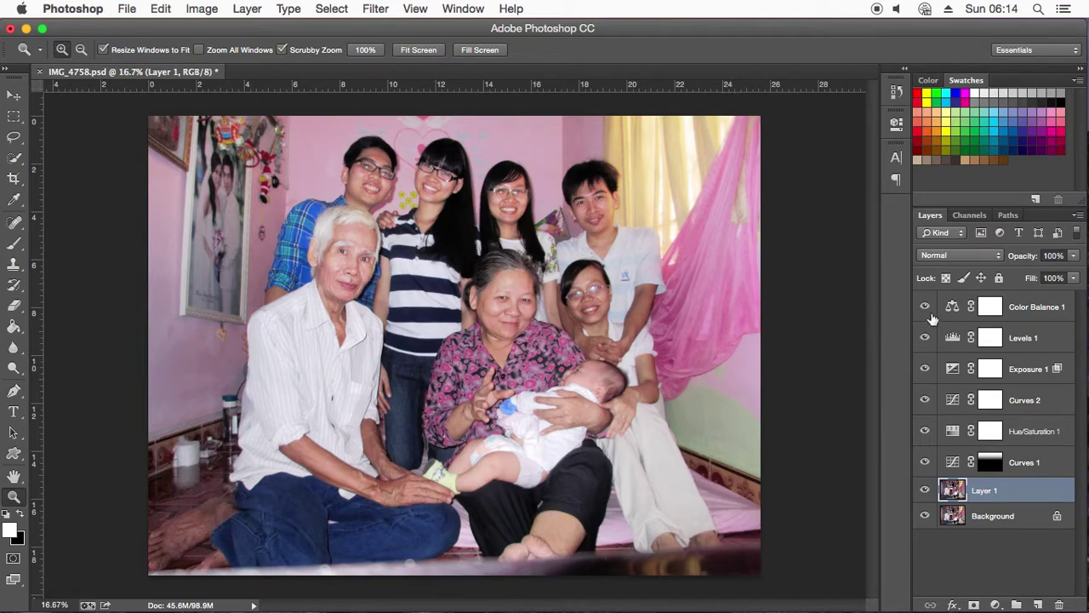
Step: Hide the layers above Background, zoom in on the woman's face at 100%, then fit the photo on screen
drag(925, 306, 925, 490)
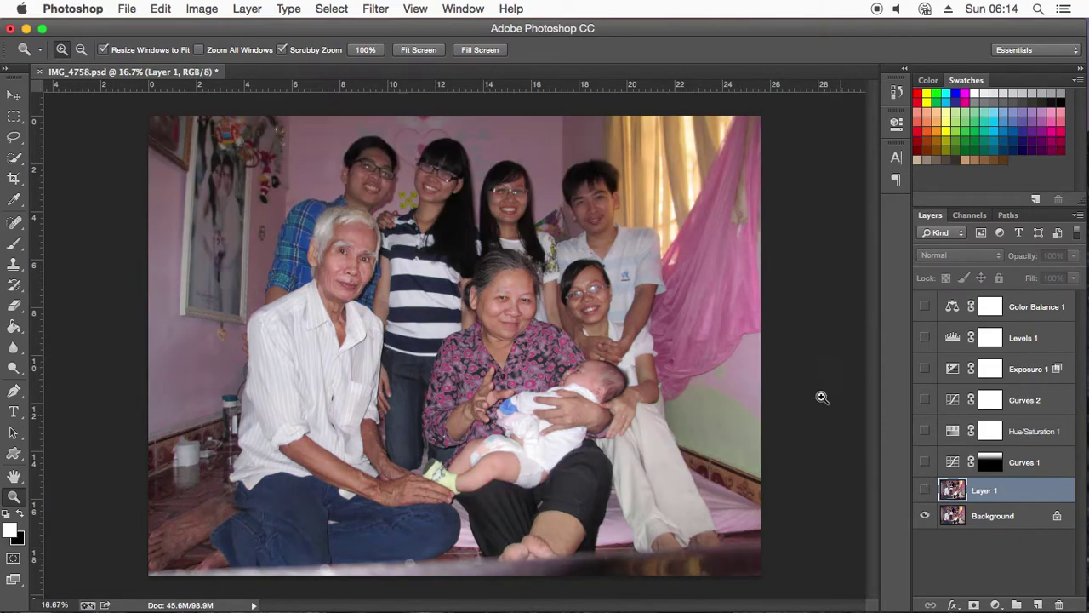
click(516, 290)
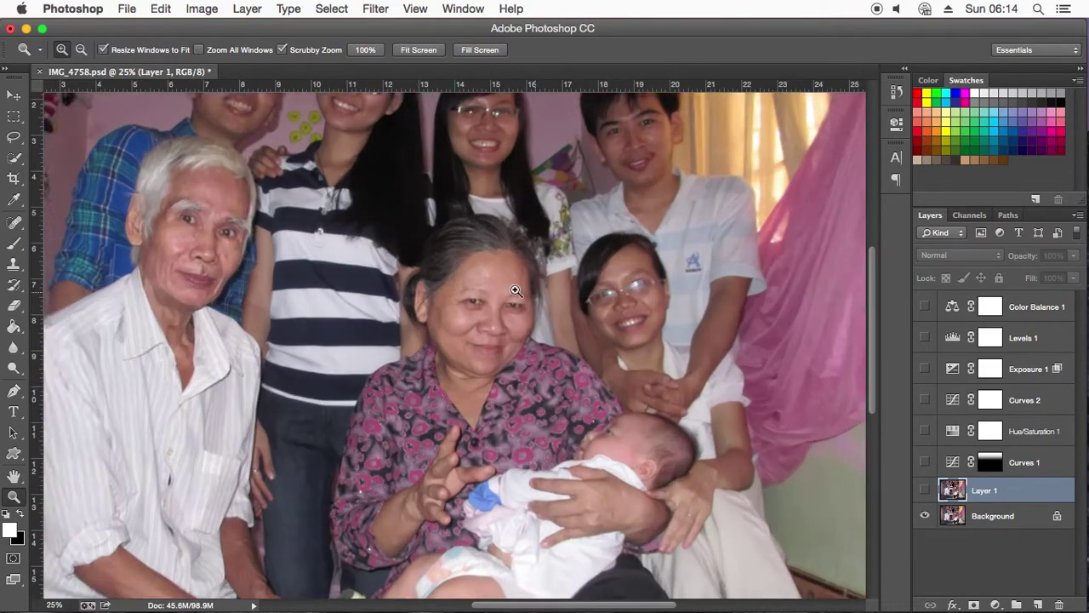
click(515, 290)
right_click(434, 292)
click(468, 316)
right_click(468, 311)
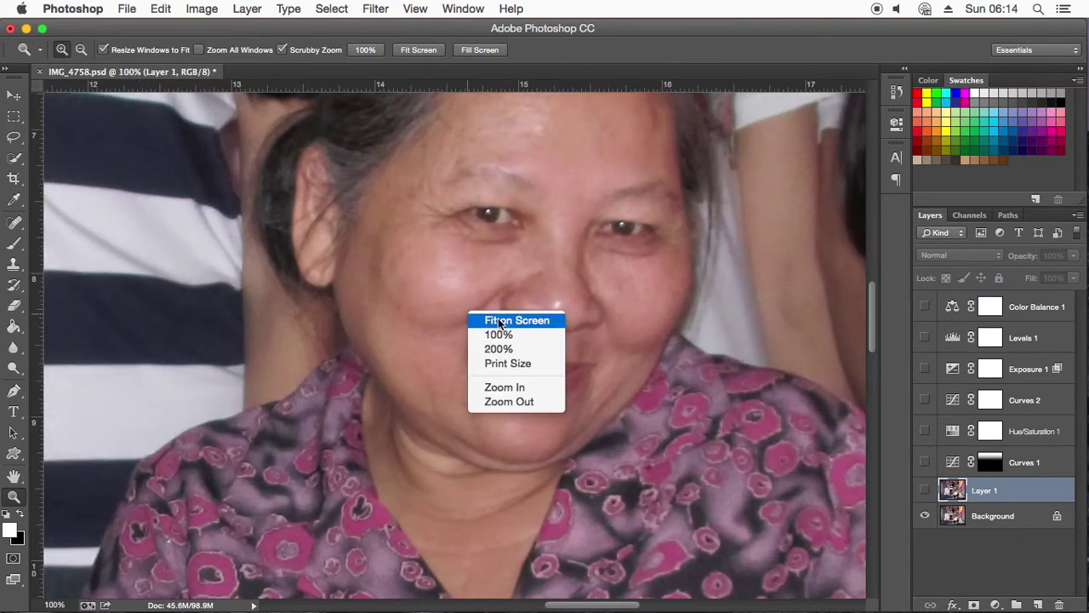
click(490, 319)
Step: Toggle the adjustment layers, Layer 1 and Curves 2 on and off to compare, ending with them hidden
drag(925, 307, 924, 496)
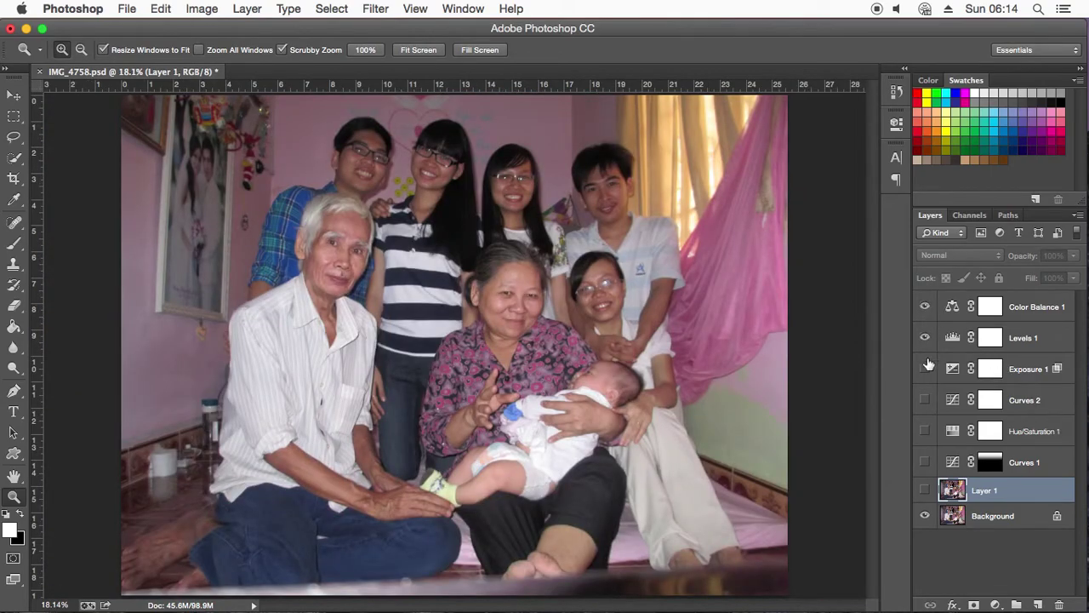
click(924, 492)
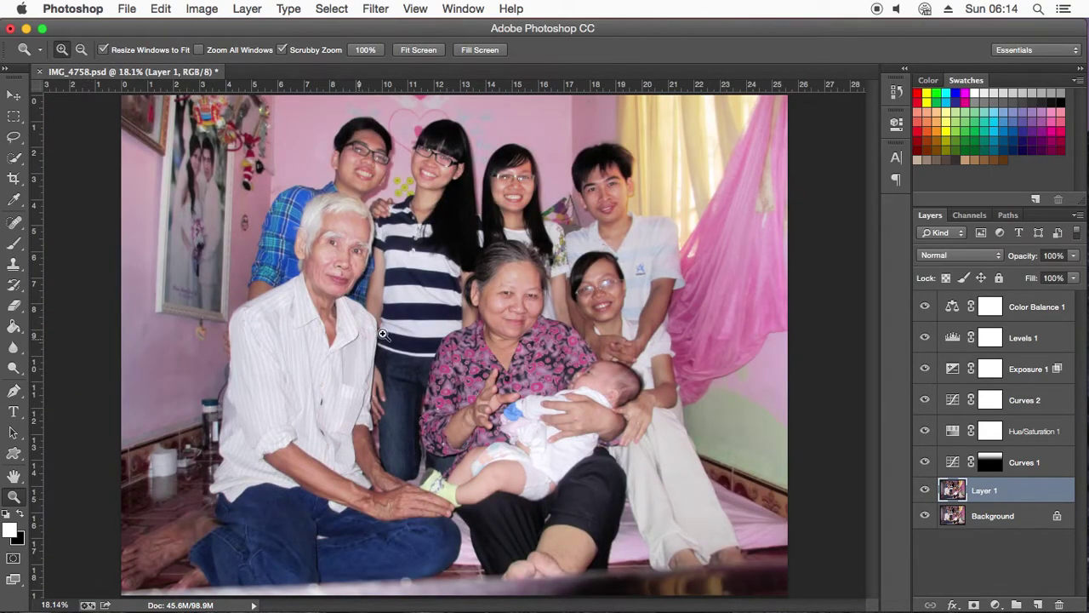
drag(923, 308, 925, 491)
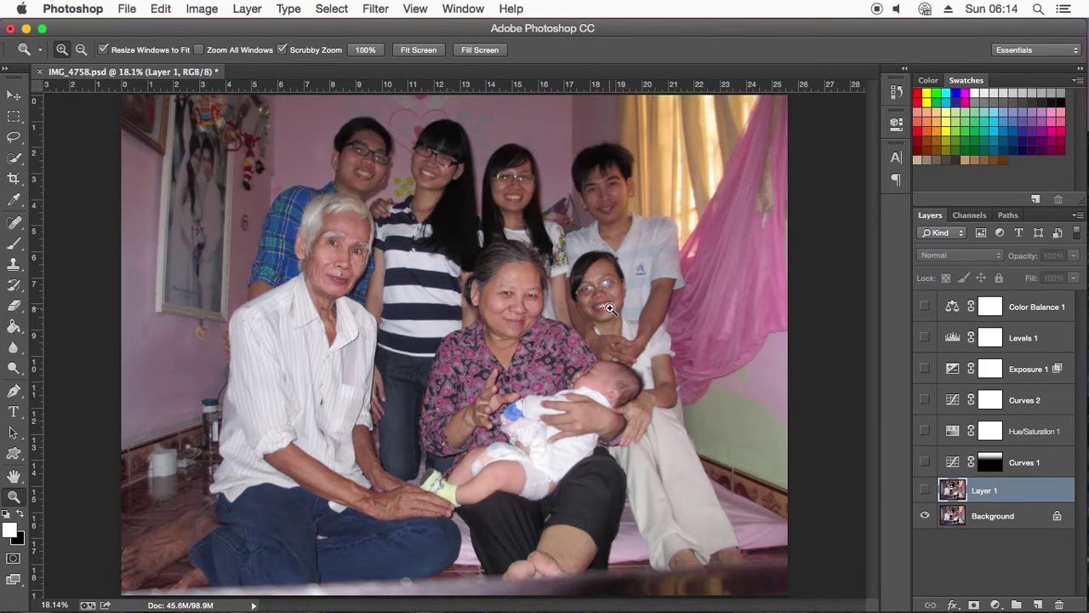
mouse_move(925, 308)
mouse_down()
mouse_move(936, 432)
mouse_move(927, 488)
mouse_up()
click(925, 490)
click(924, 400)
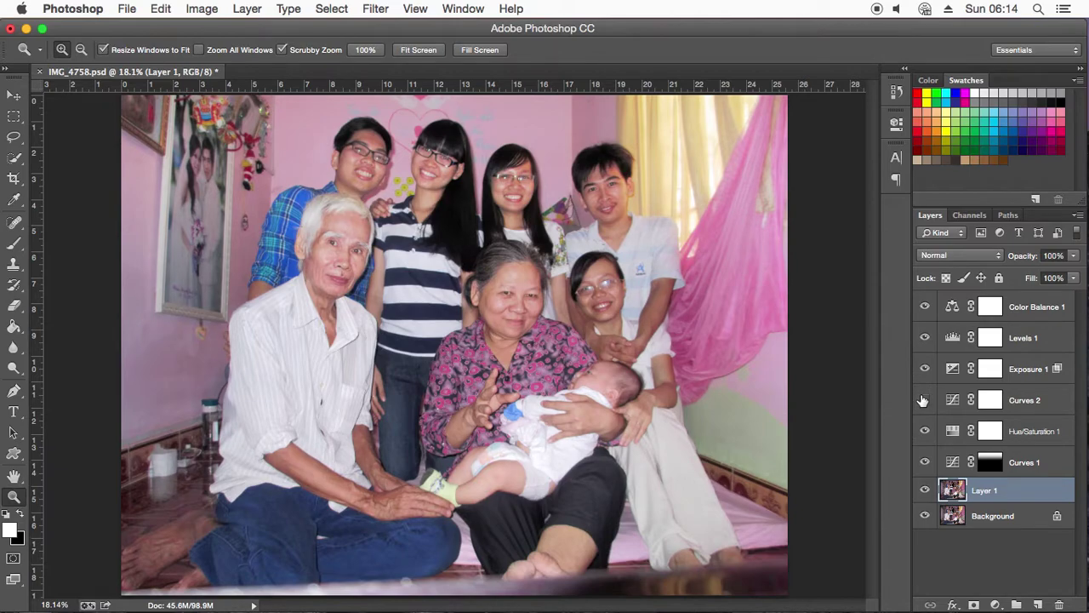
click(924, 400)
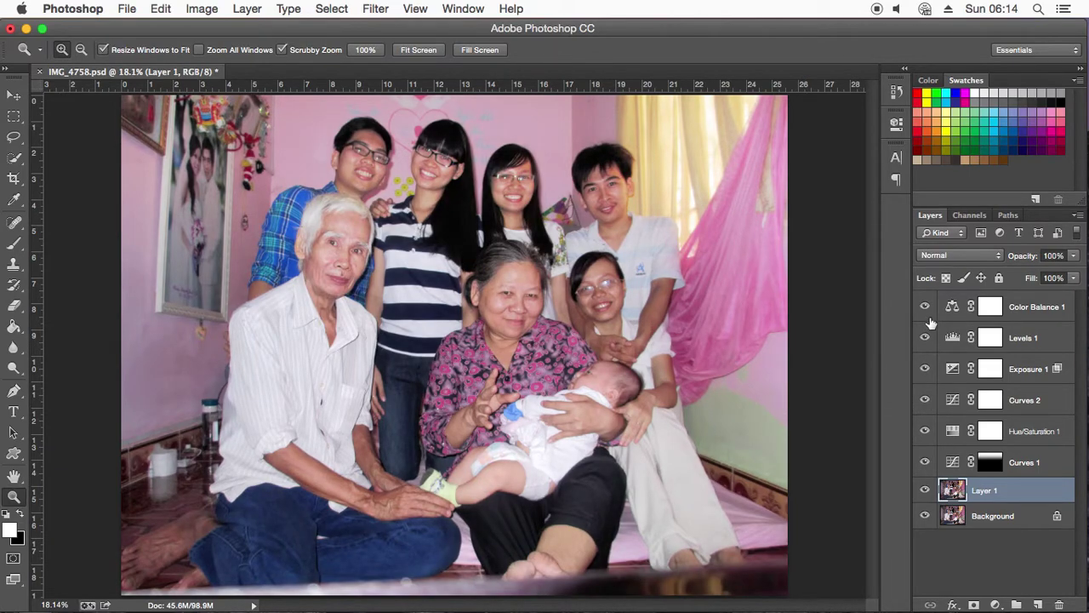
mouse_move(926, 309)
mouse_down()
mouse_move(924, 400)
mouse_move(925, 307)
mouse_up()
drag(925, 306, 926, 490)
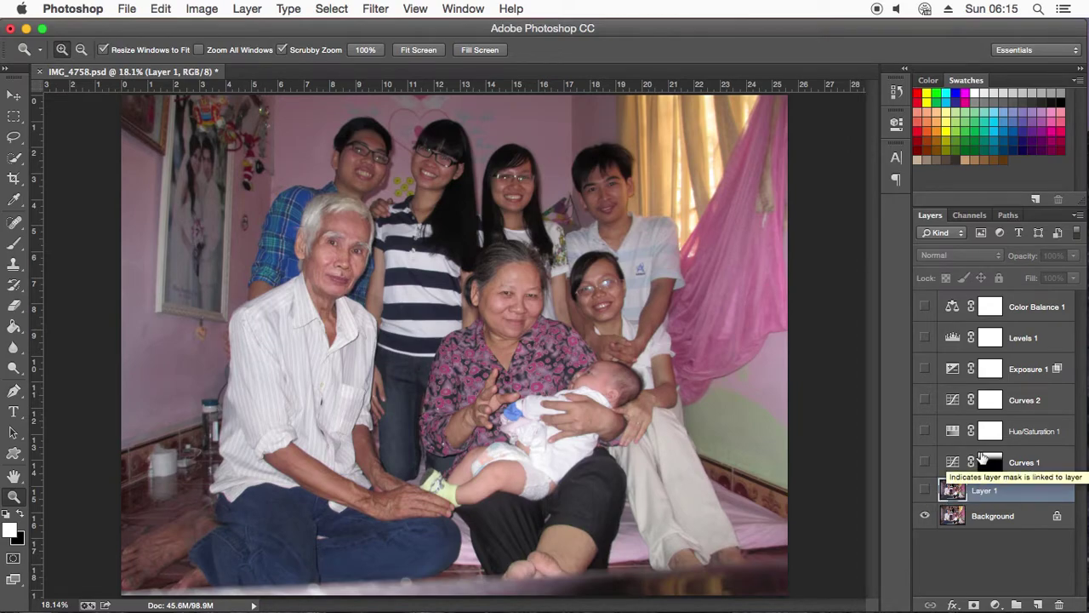
Step: Delete all layers from Color Balance 1 down to Layer 1
click(1034, 313)
shift+click(1024, 490)
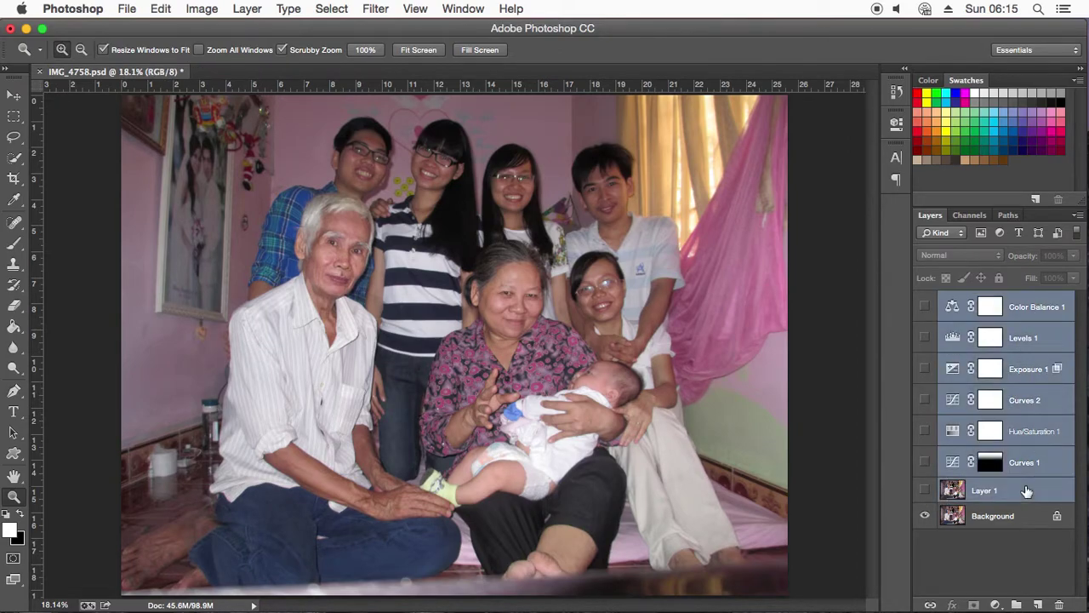
key(Delete)
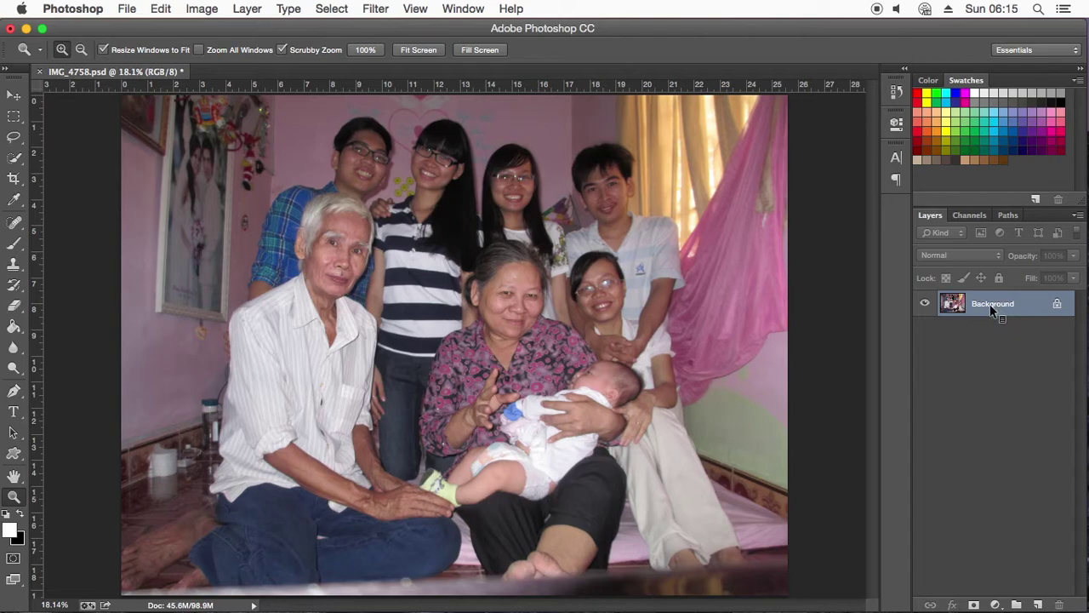
Step: Duplicate Background as a new Layer 1 and dismiss the desktop notifications
key(ctrl+j)
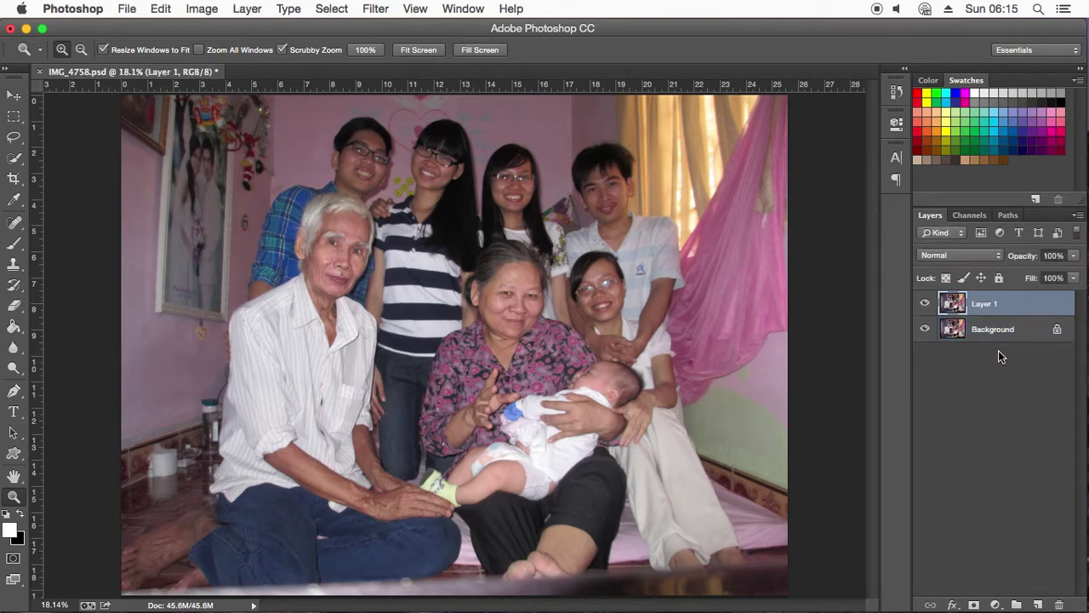
click(1044, 56)
click(1052, 50)
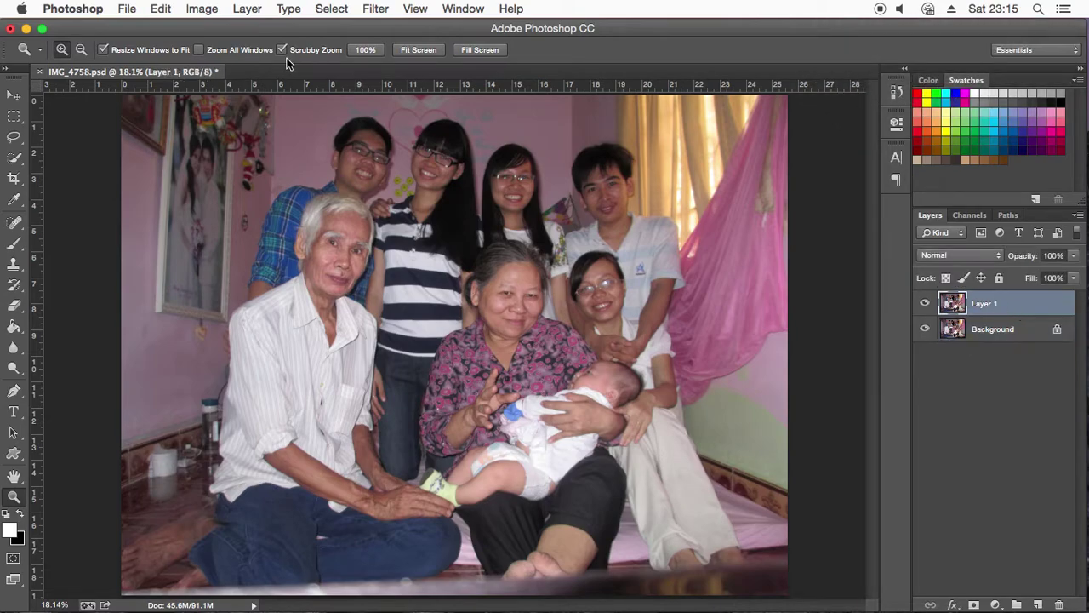
Step: Open Smart Sharpen and center its preview on the woman's eyes and nose
click(382, 10)
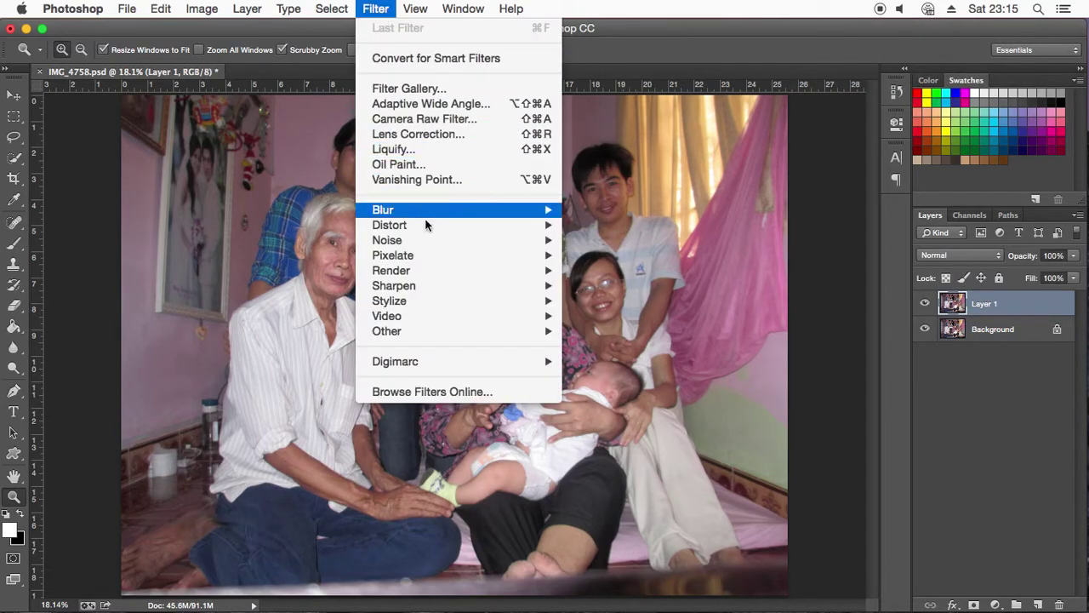
mouse_move(394, 285)
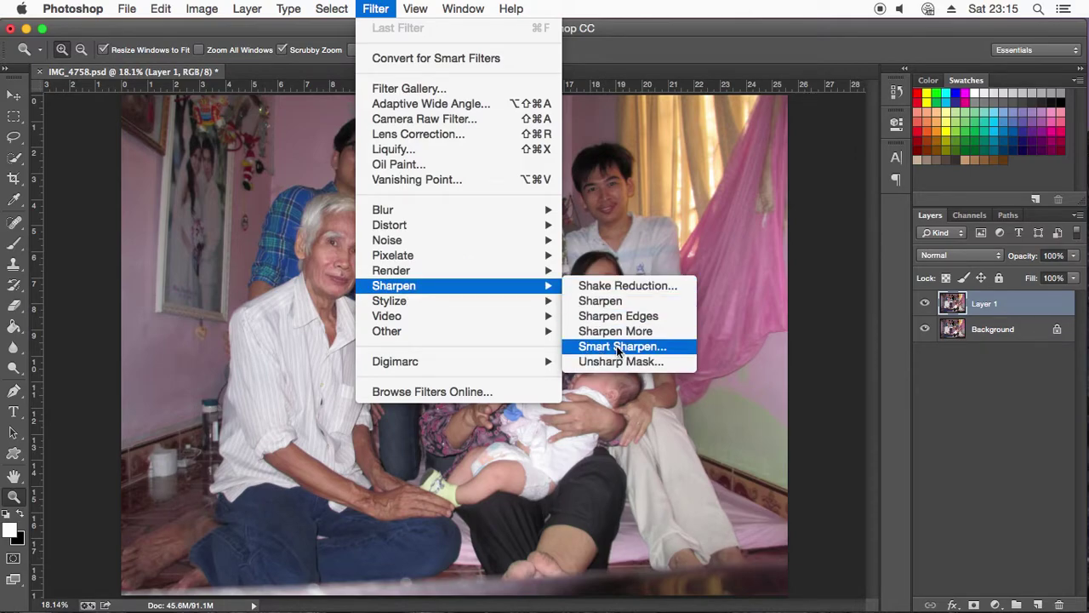
click(619, 349)
mouse_move(614, 109)
mouse_down()
mouse_move(872, 163)
mouse_move(857, 161)
mouse_up()
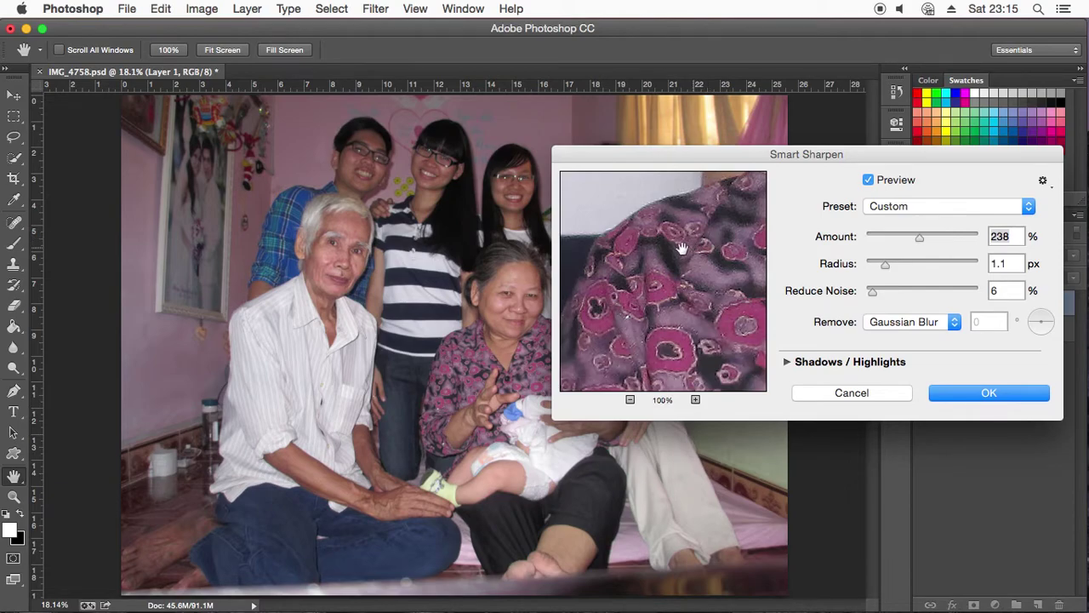
click(506, 298)
drag(681, 286, 665, 245)
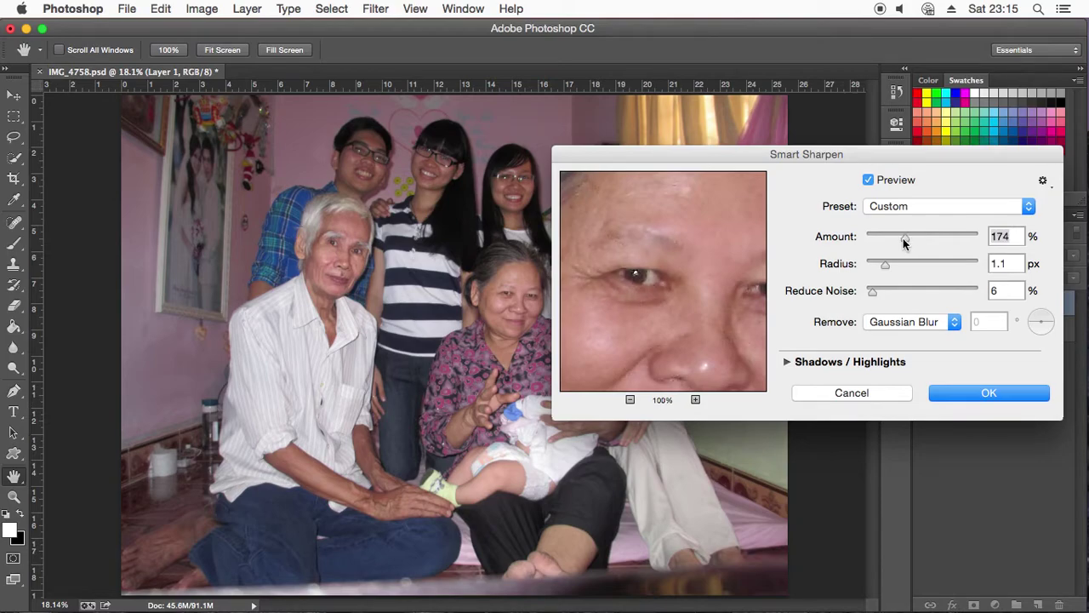
Step: Apply Smart Sharpen to Layer 1 with Amount 152%, Radius 0.6 px and Reduce Noise 6%
drag(884, 265, 878, 273)
key(Tab)
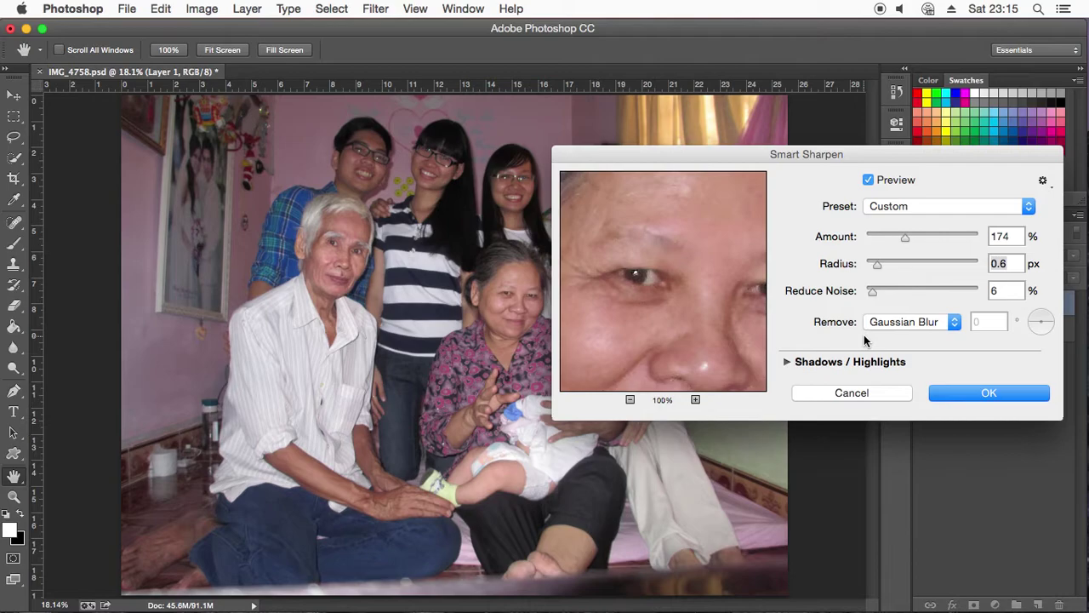
drag(906, 239, 901, 239)
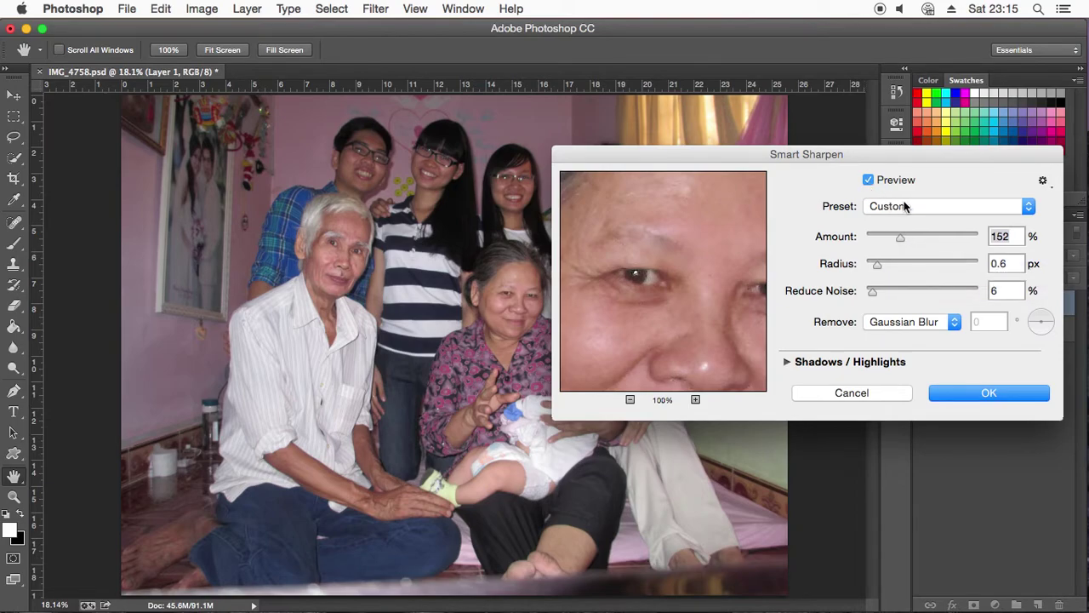
click(906, 206)
key(Escape)
drag(605, 280, 634, 263)
click(1001, 399)
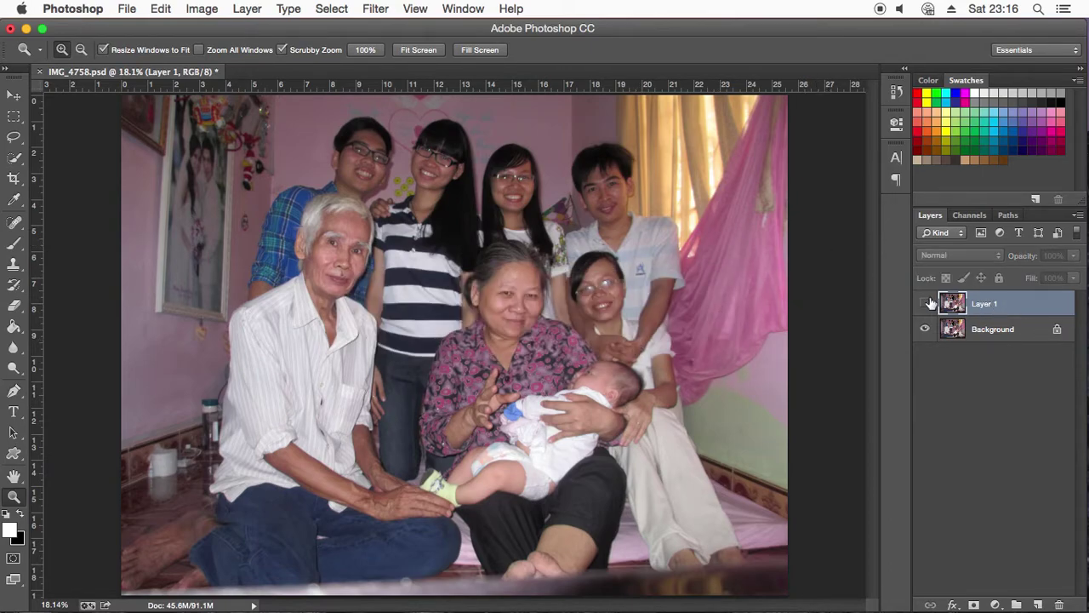
click(510, 275)
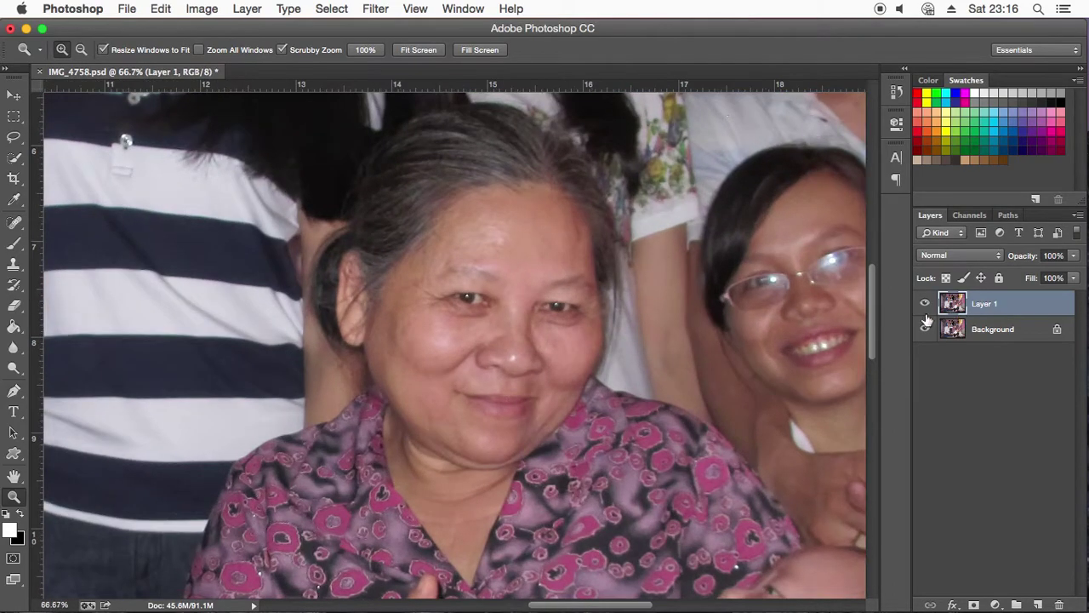
click(925, 305)
click(925, 304)
click(924, 305)
click(925, 304)
click(925, 305)
click(925, 304)
alt+click(415, 269)
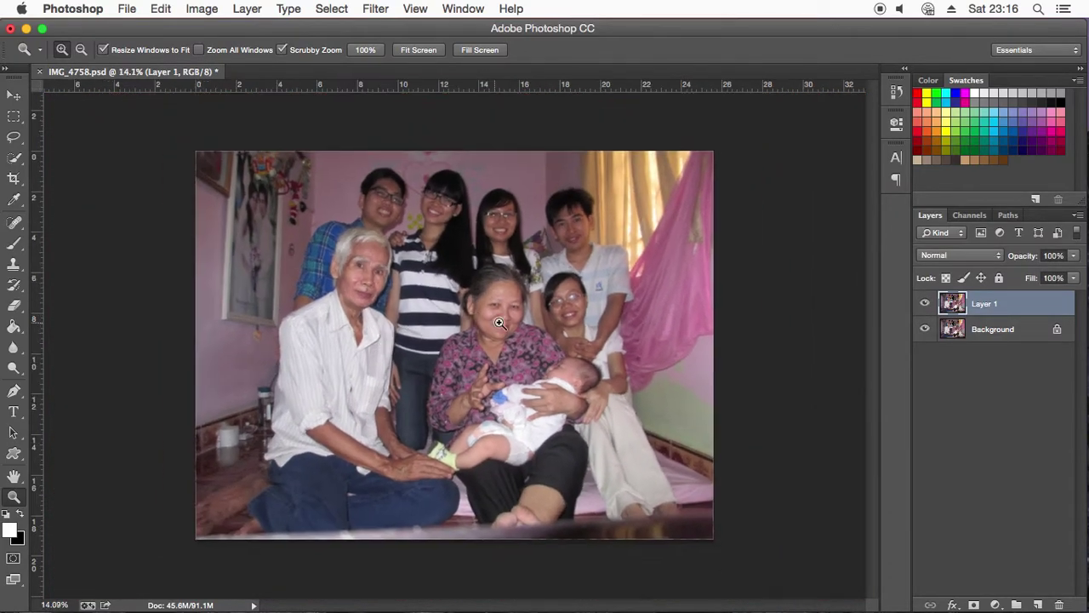
click(499, 323)
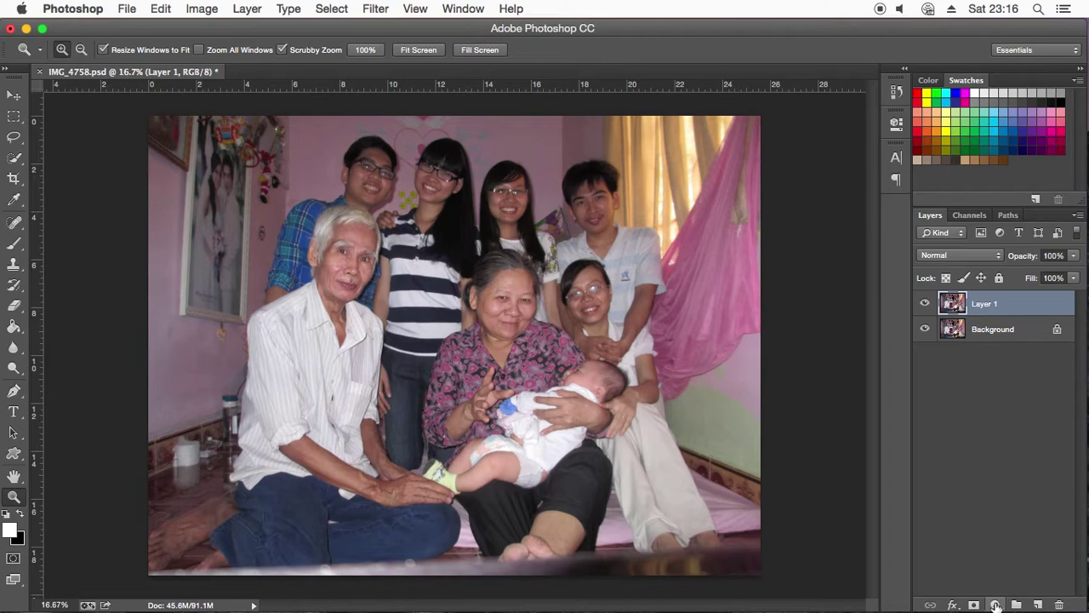
click(994, 604)
click(752, 321)
click(994, 604)
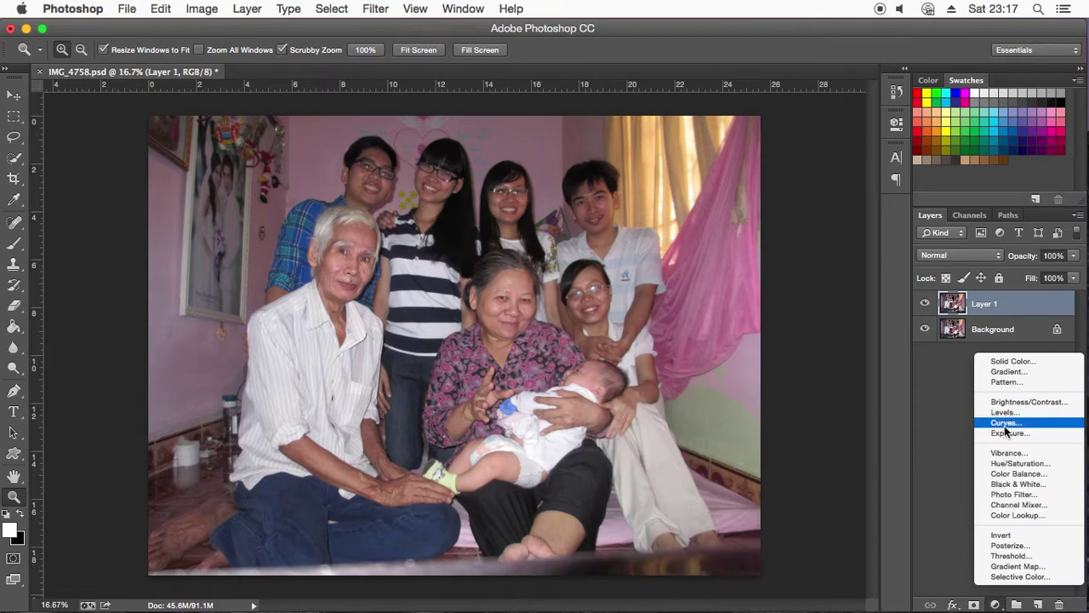
click(1005, 422)
drag(778, 274, 766, 251)
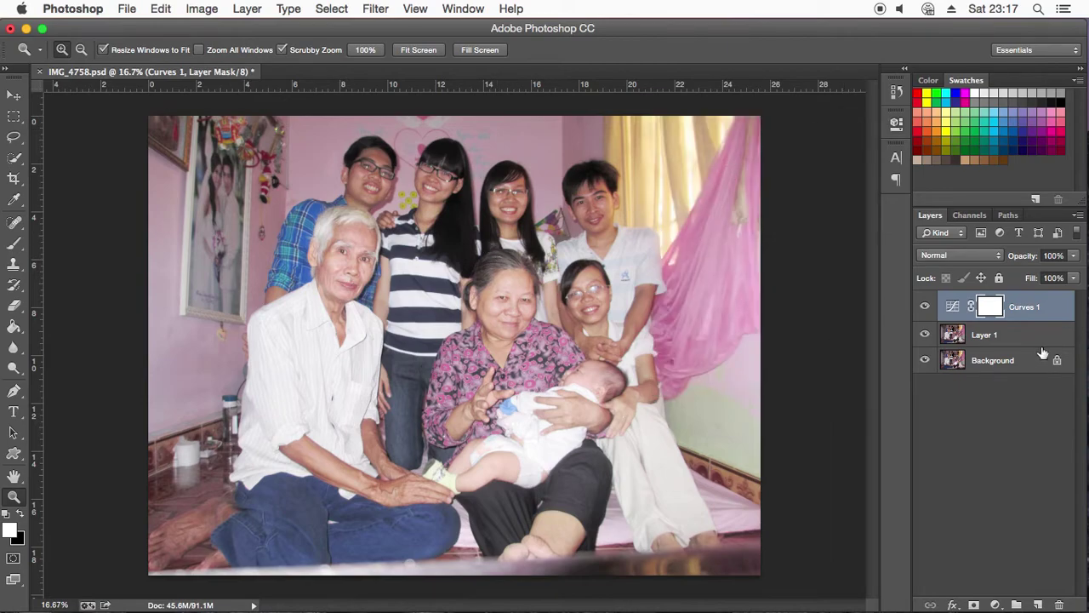
click(926, 307)
click(926, 308)
click(926, 307)
click(925, 307)
Step: Draw a top-to-bottom gradient on the Curves 1 mask with Reverse off, then hide Curves 1 to compare
click(13, 308)
click(14, 326)
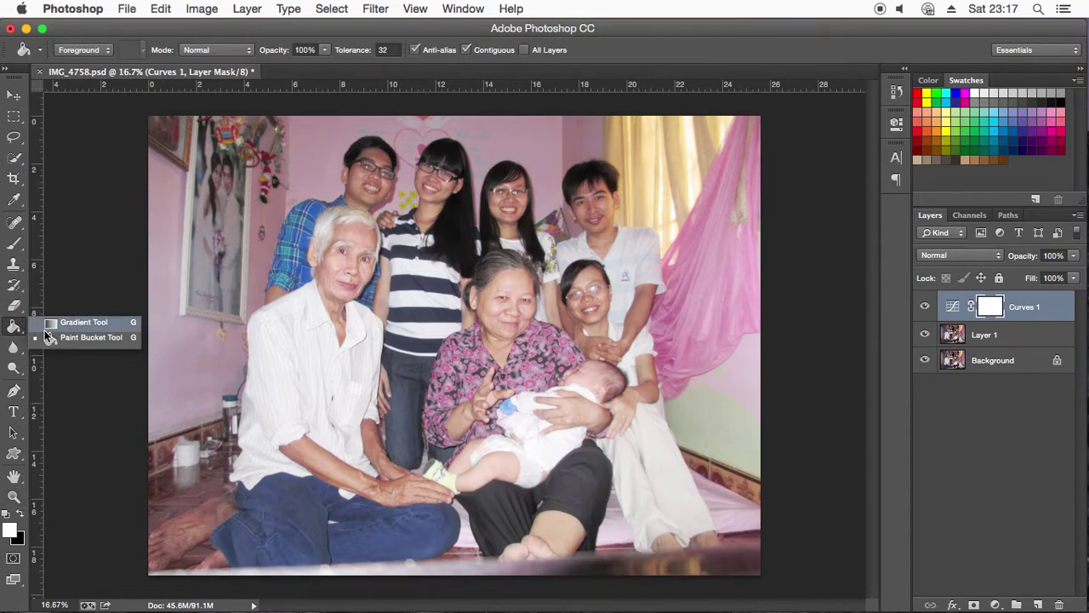
click(80, 318)
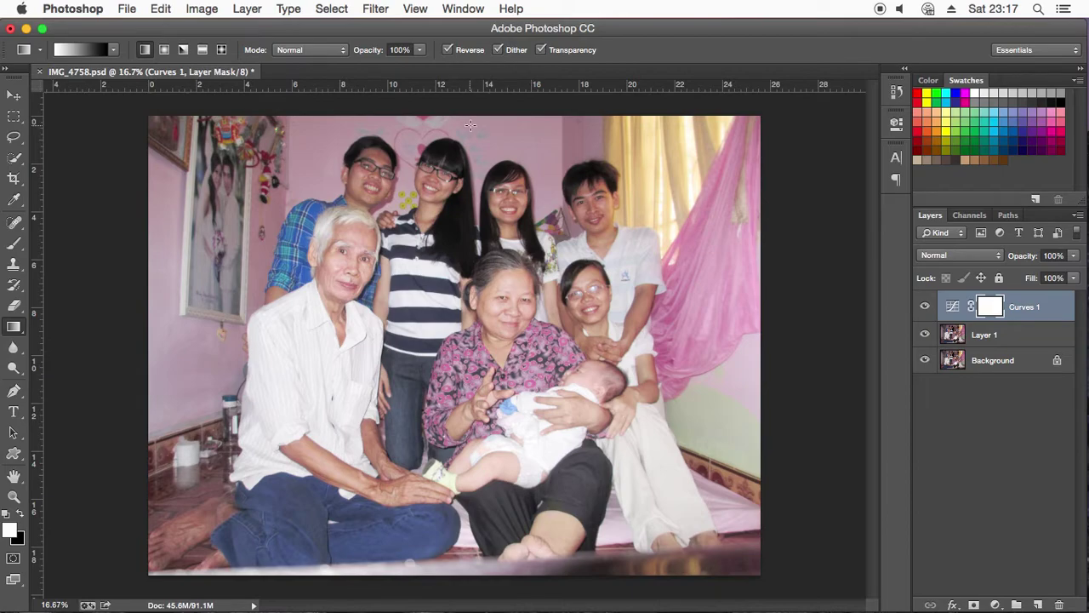
drag(470, 126, 477, 245)
drag(491, 415, 491, 461)
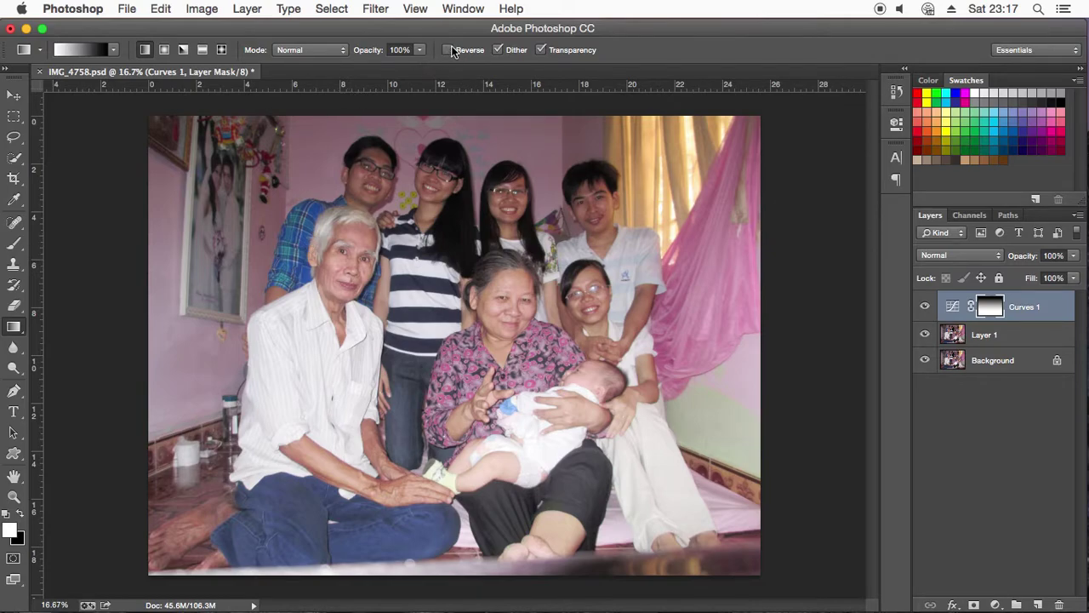
drag(432, 213, 433, 219)
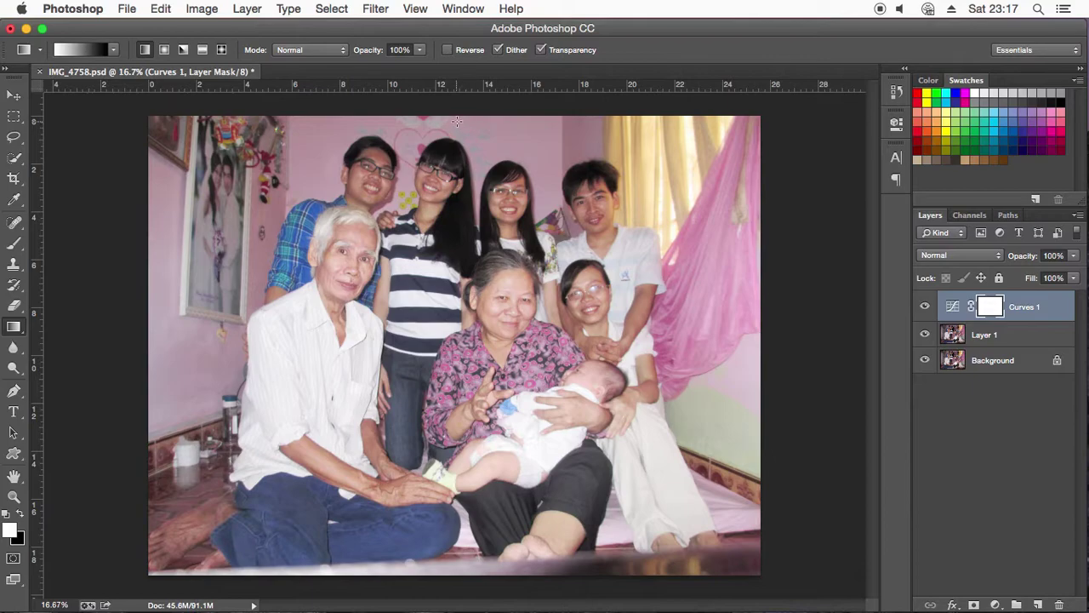
drag(457, 121, 465, 427)
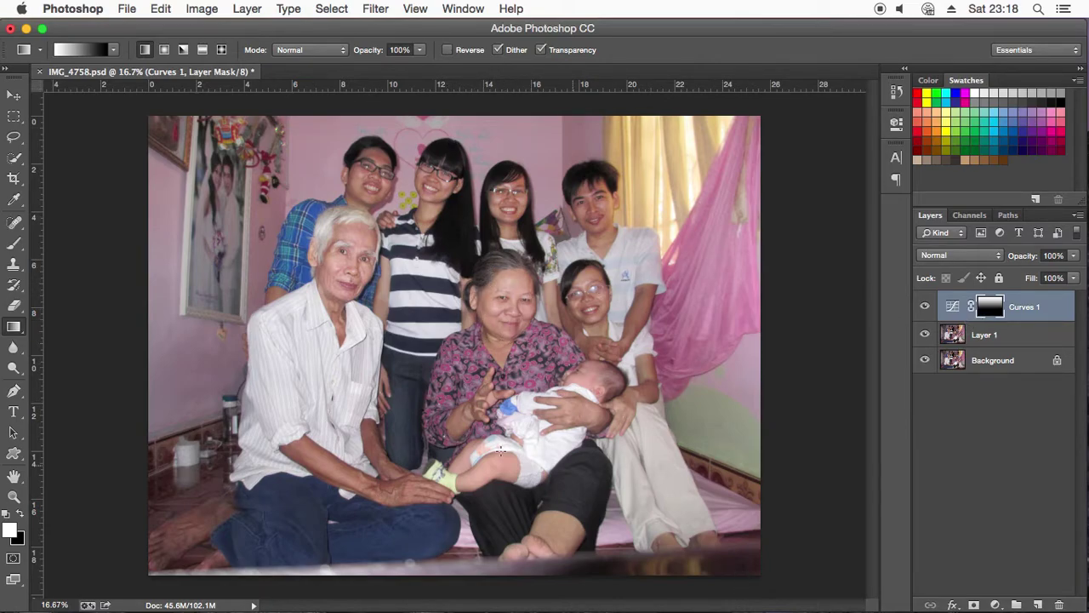
click(924, 307)
click(926, 308)
click(927, 308)
click(926, 308)
click(926, 308)
click(926, 308)
click(925, 308)
click(925, 308)
click(950, 255)
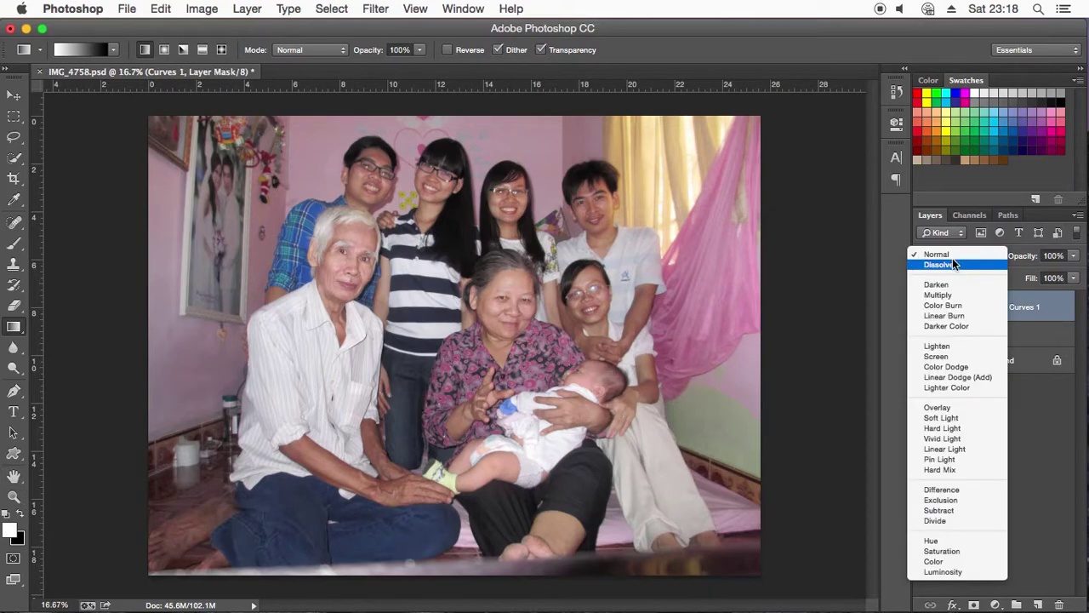
click(948, 571)
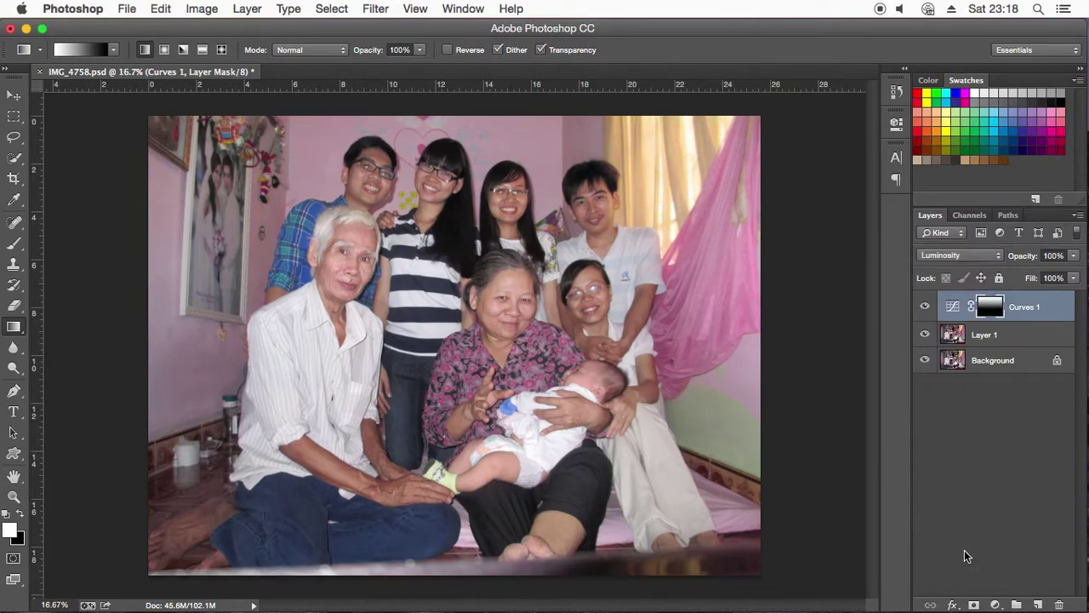
click(951, 259)
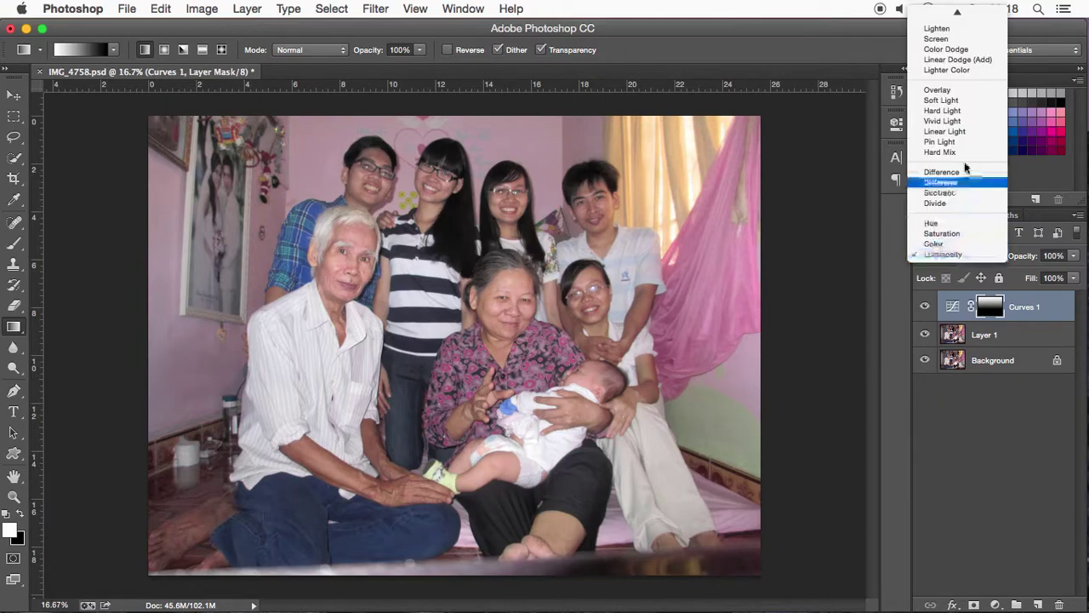
click(945, 13)
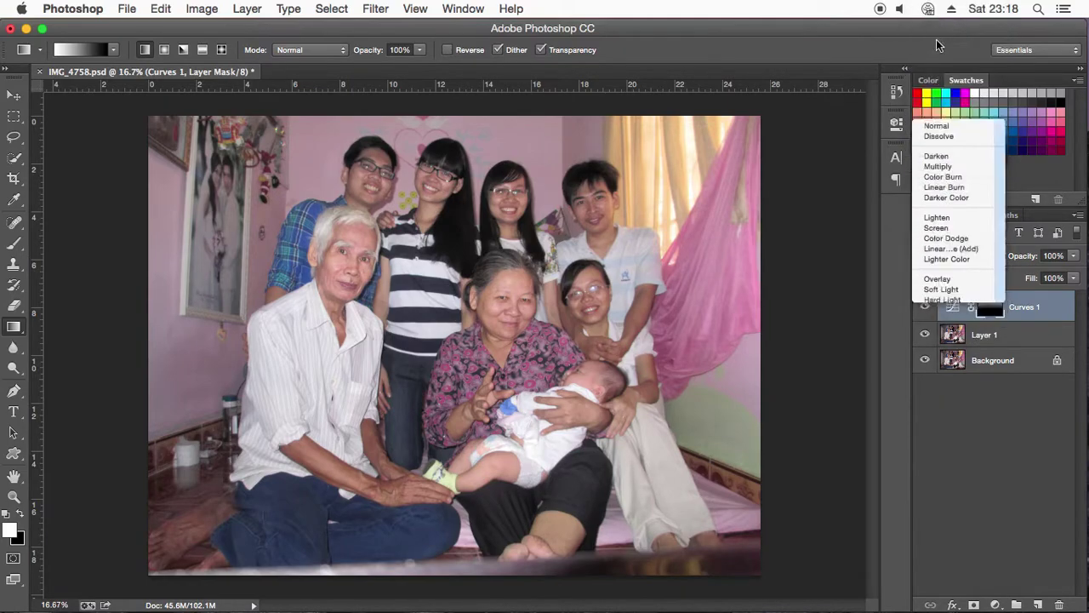
Step: Zoom in on the girls' faces, zoom back out to 16.7%, then show the new adjustment layer list
click(16, 498)
click(458, 173)
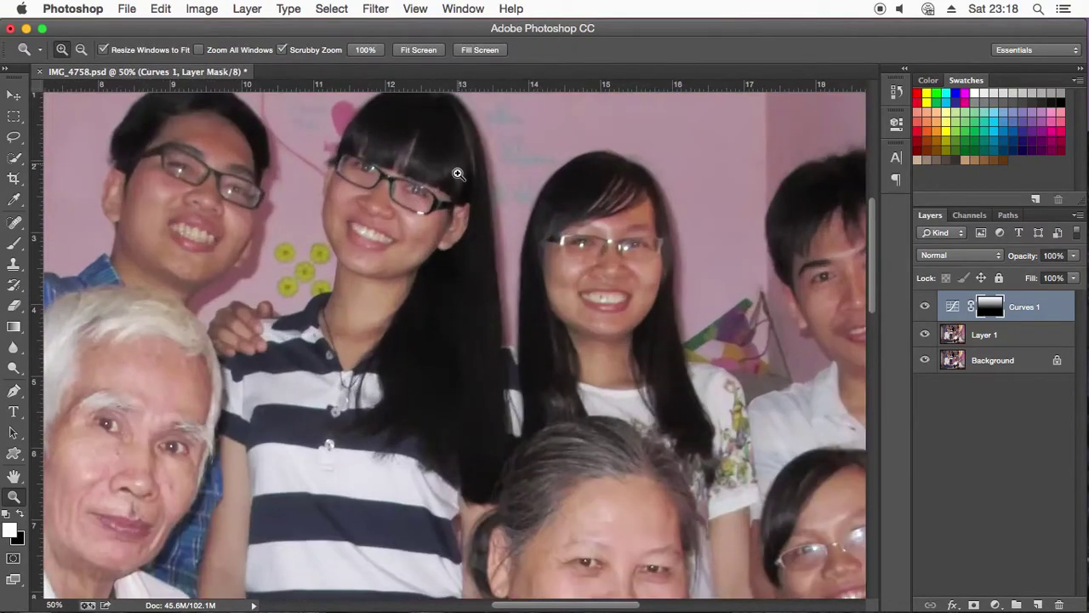
right_click(458, 173)
click(505, 178)
right_click(492, 304)
click(575, 393)
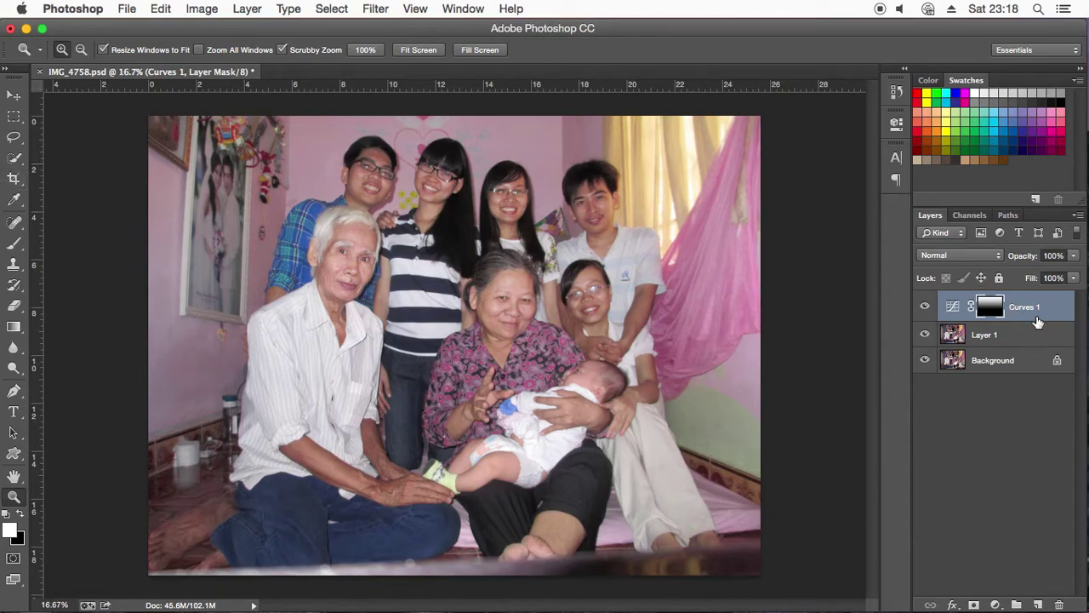
click(995, 602)
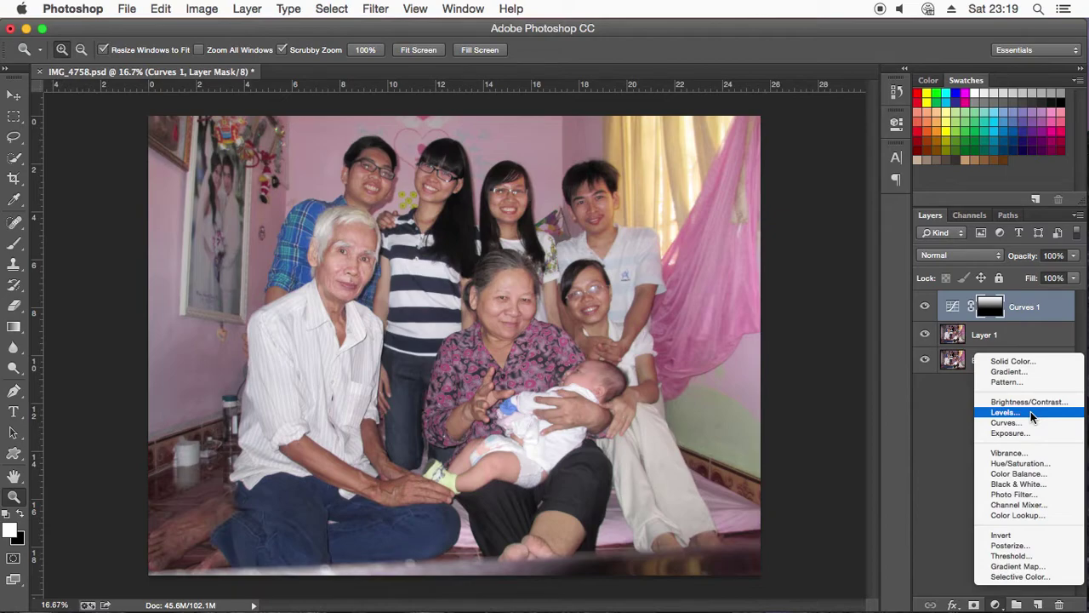
Step: Add a Levels 1 layer with black input 11 and toggle its visibility to compare
click(1030, 411)
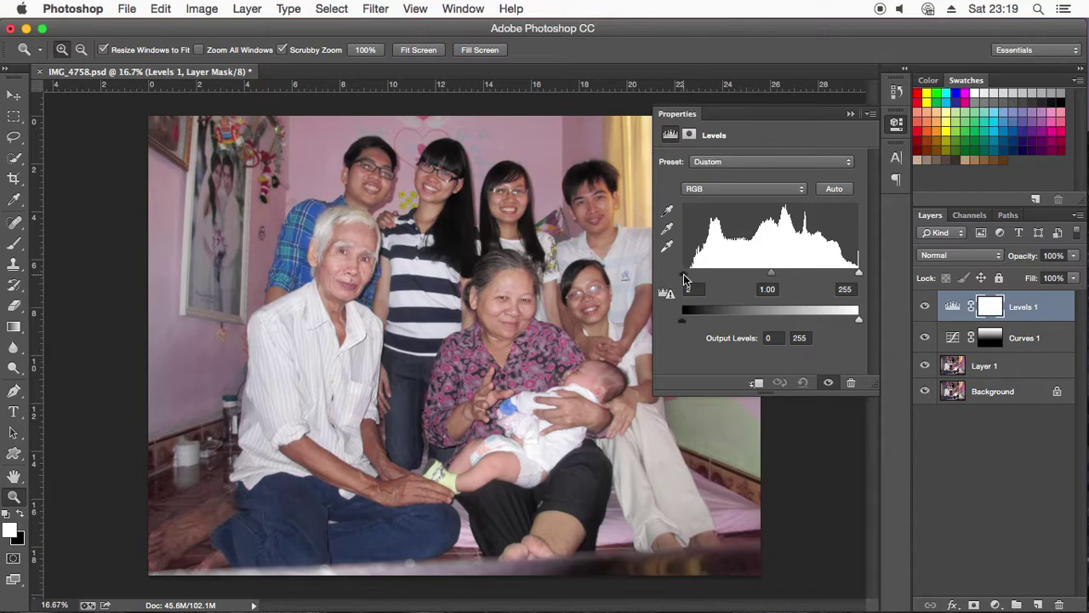
drag(684, 279, 691, 279)
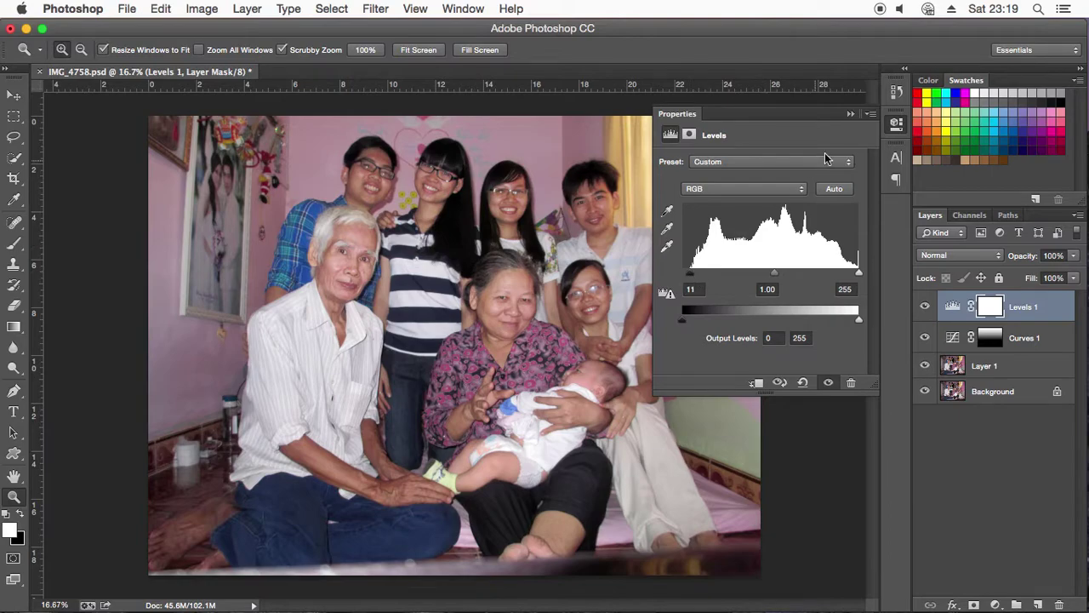
click(847, 116)
click(925, 306)
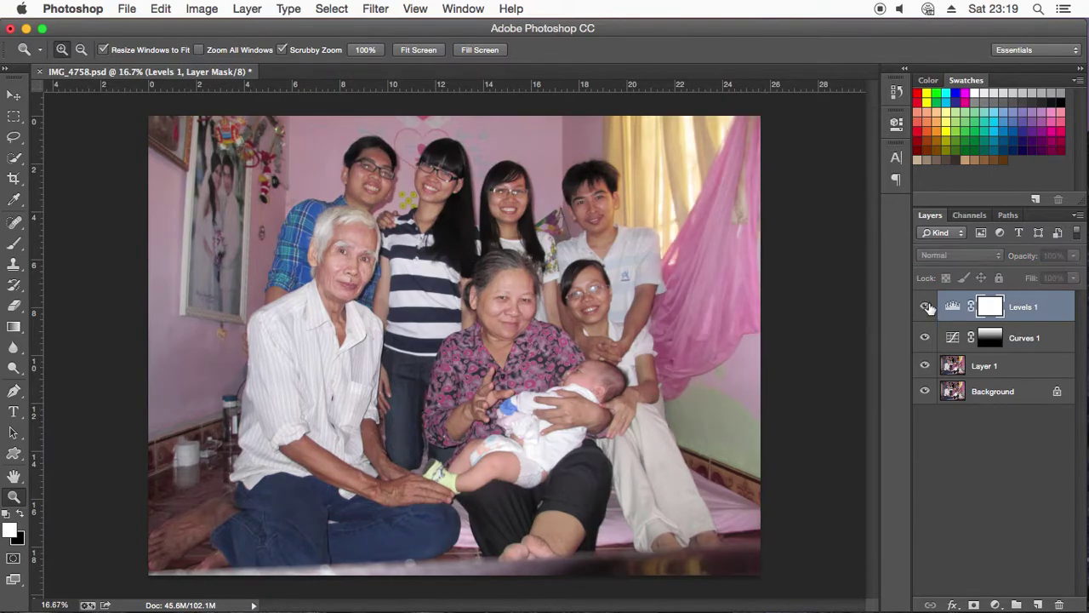
click(925, 307)
click(925, 307)
click(925, 308)
click(925, 307)
click(925, 307)
click(925, 307)
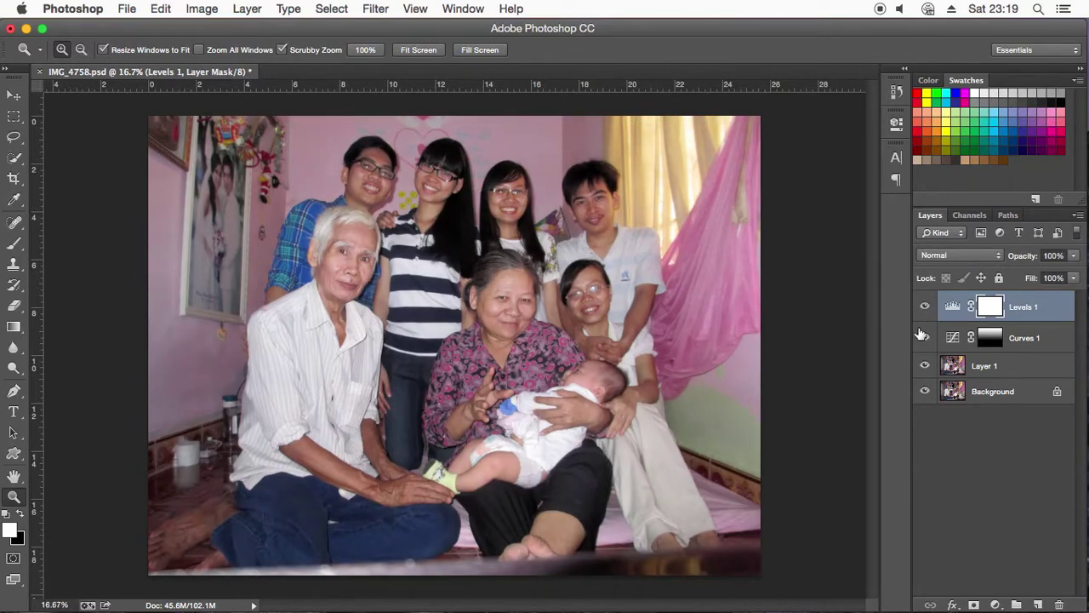
Step: Review the Curves 1 settings, then make Levels 1 the active layer again
double_click(950, 338)
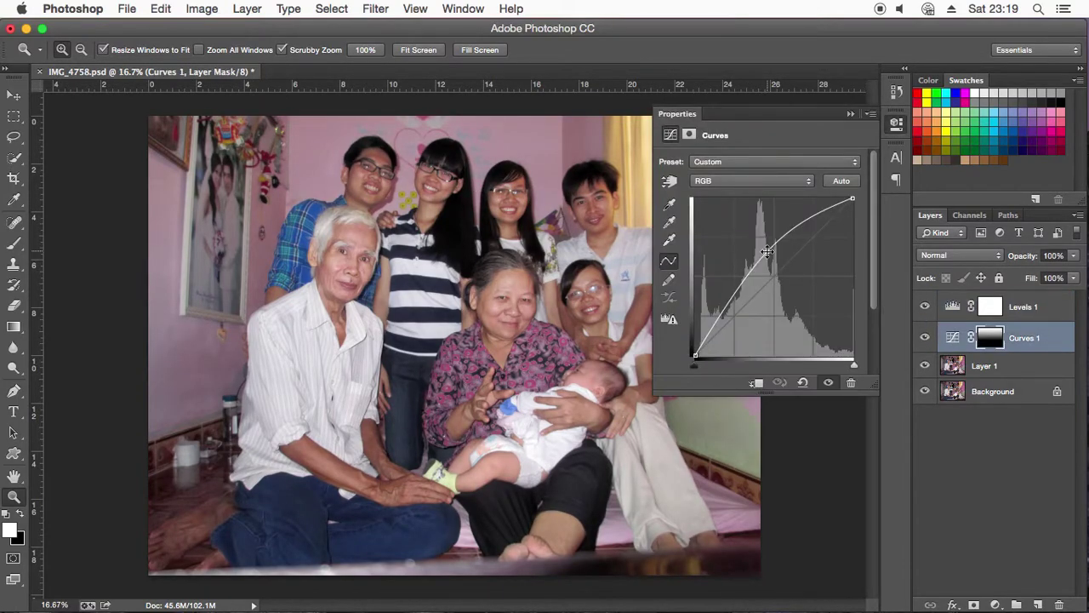
click(850, 113)
click(1017, 314)
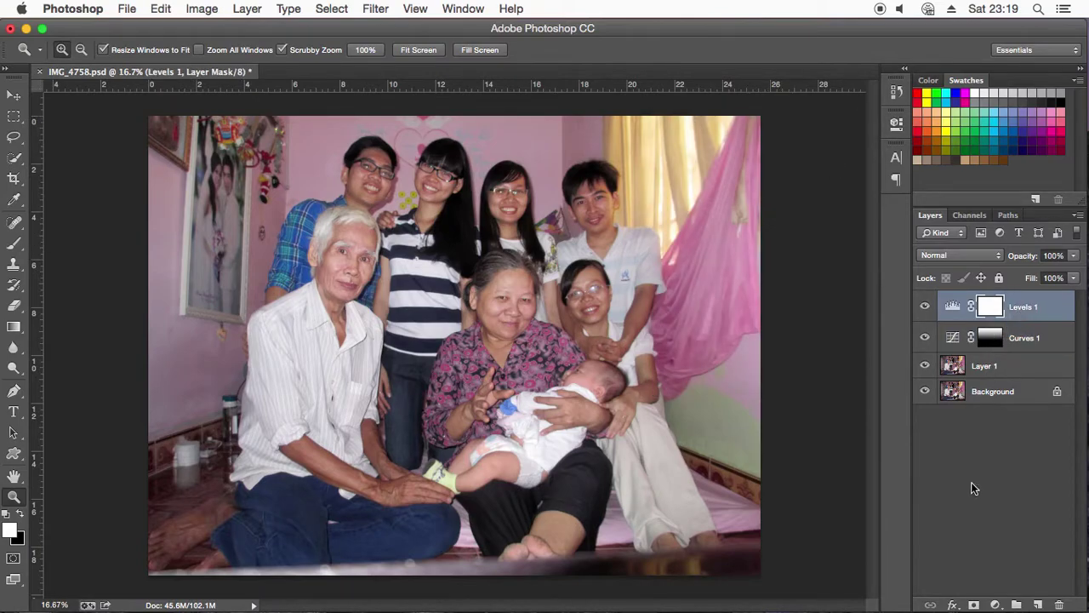
click(995, 604)
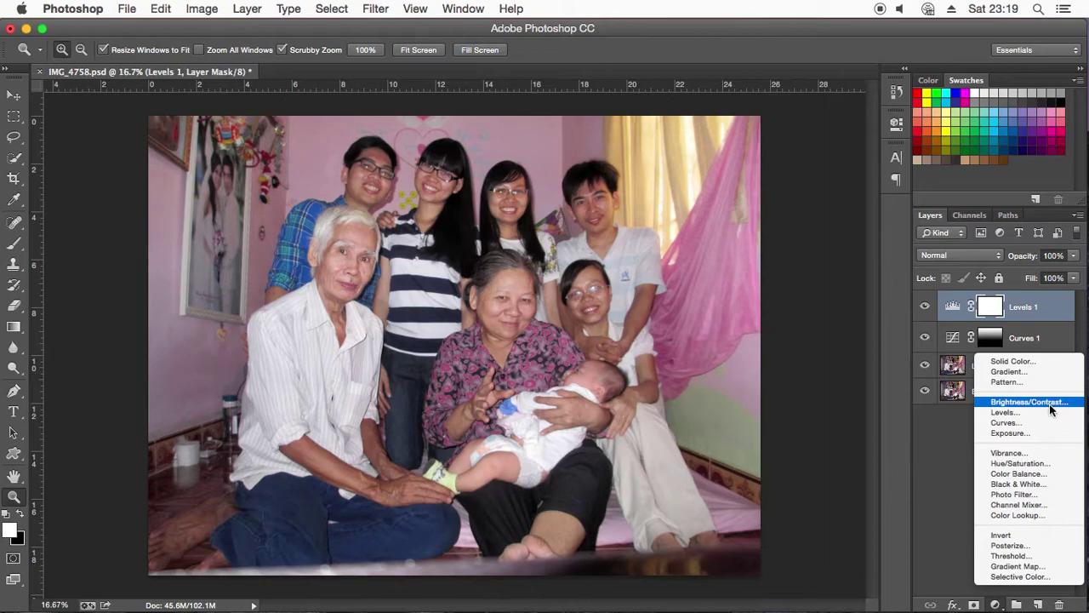
Step: Add a Brightness/Contrast 1 layer with contrast raised to about 10 and brightness near -1
click(889, 359)
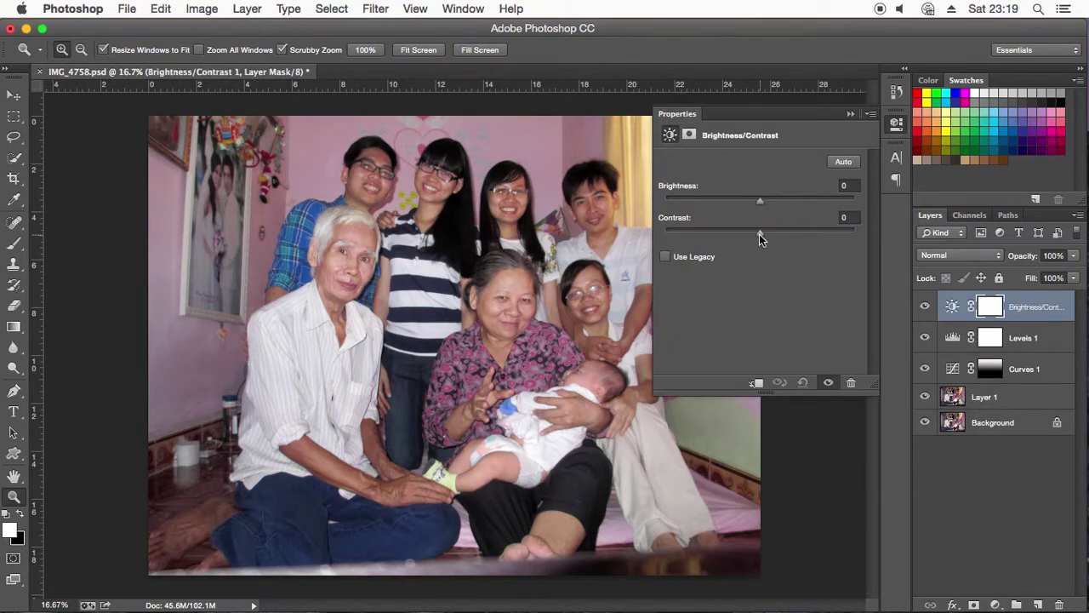
drag(759, 233, 768, 238)
drag(765, 204, 759, 205)
click(851, 114)
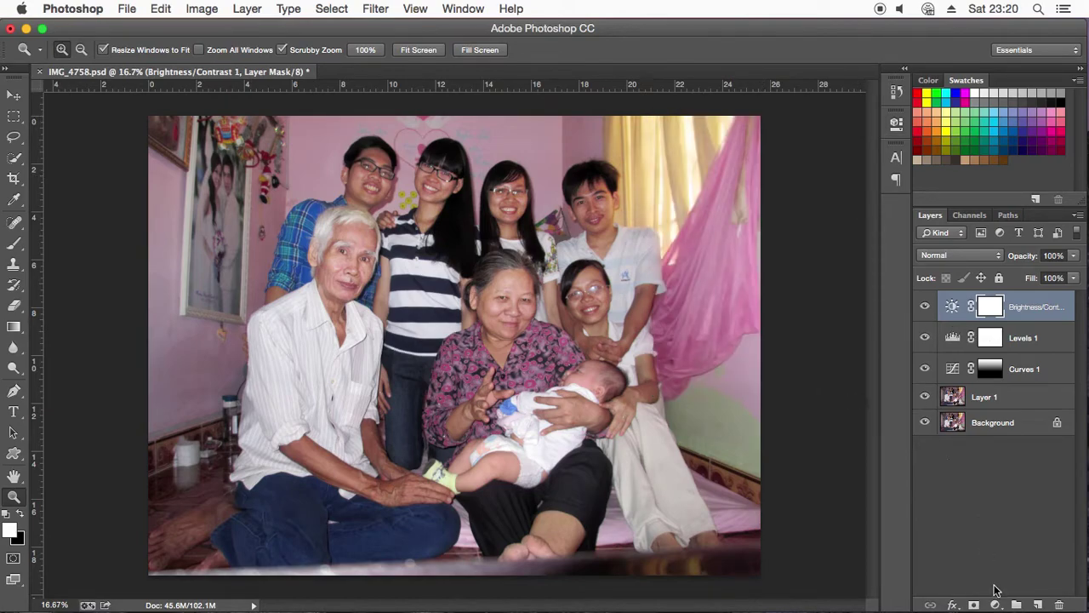
click(994, 604)
click(886, 218)
click(380, 9)
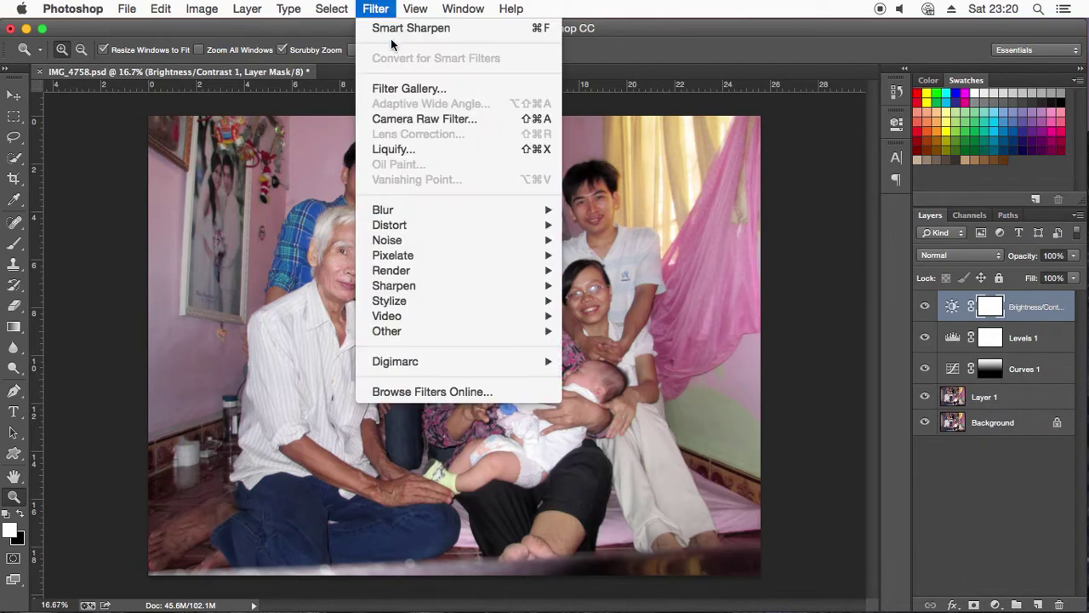
Step: Briefly open and close the History panel, then show the Histogram panel beside the photo
click(506, 257)
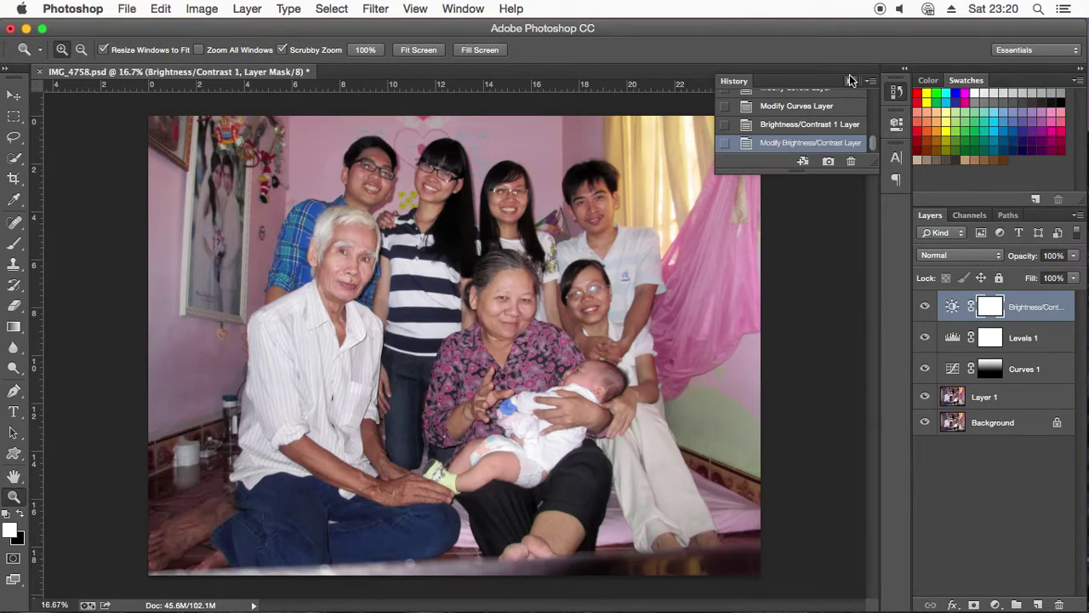
click(850, 80)
click(449, 10)
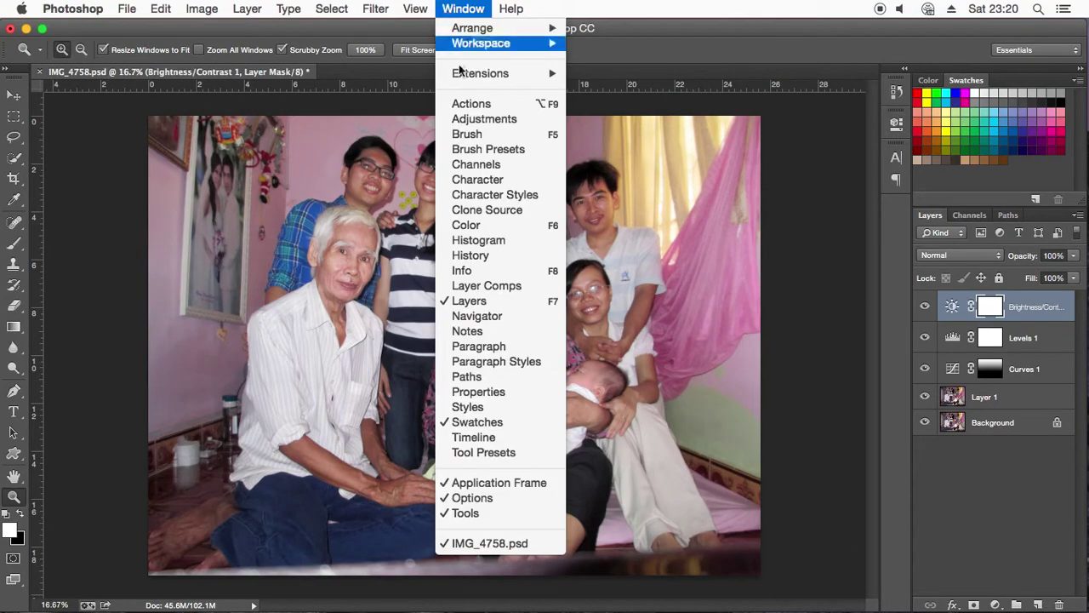
click(516, 247)
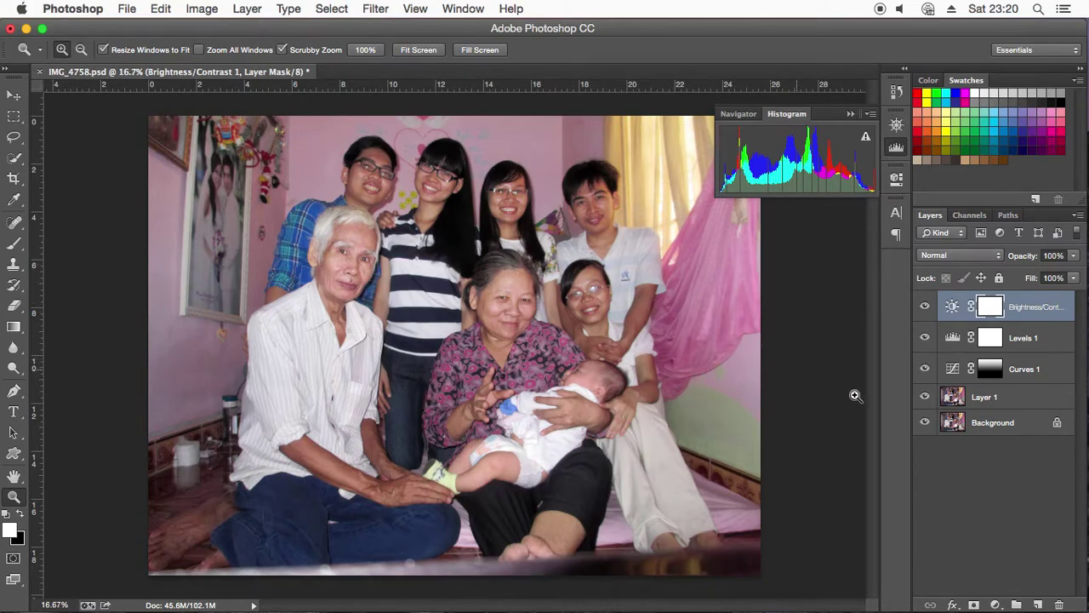
click(995, 604)
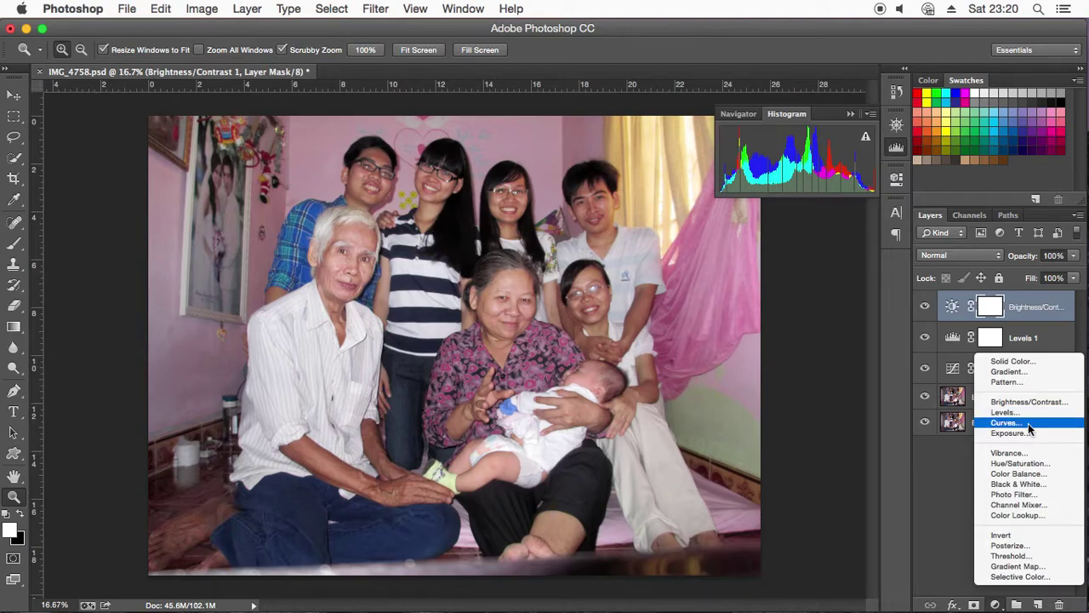
Step: Add an Exposure 1 layer set to about +0.67 and collapse its Properties panel
key(Escape)
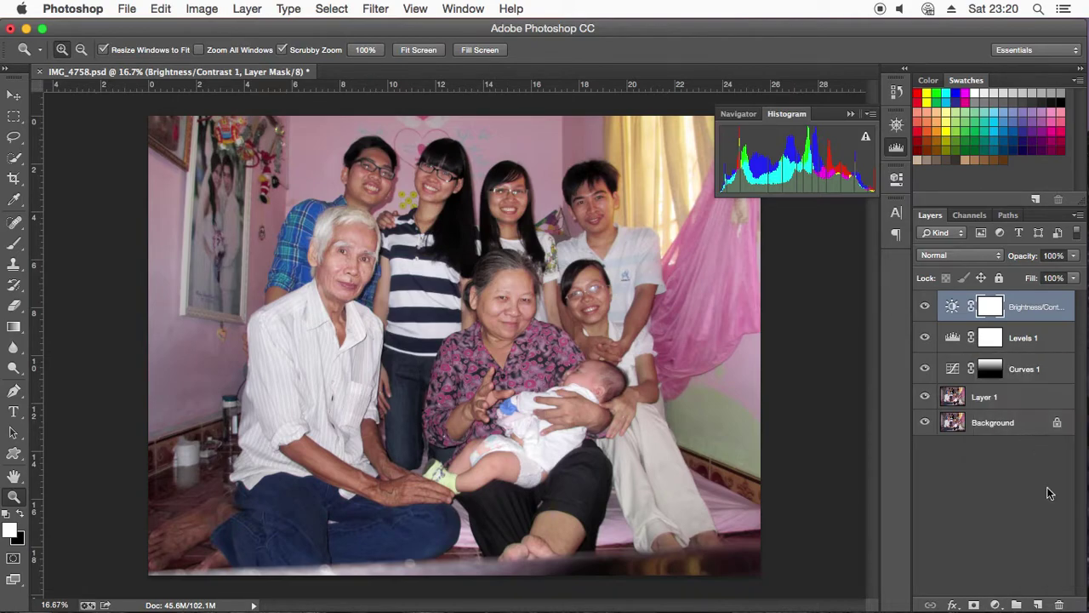
click(996, 604)
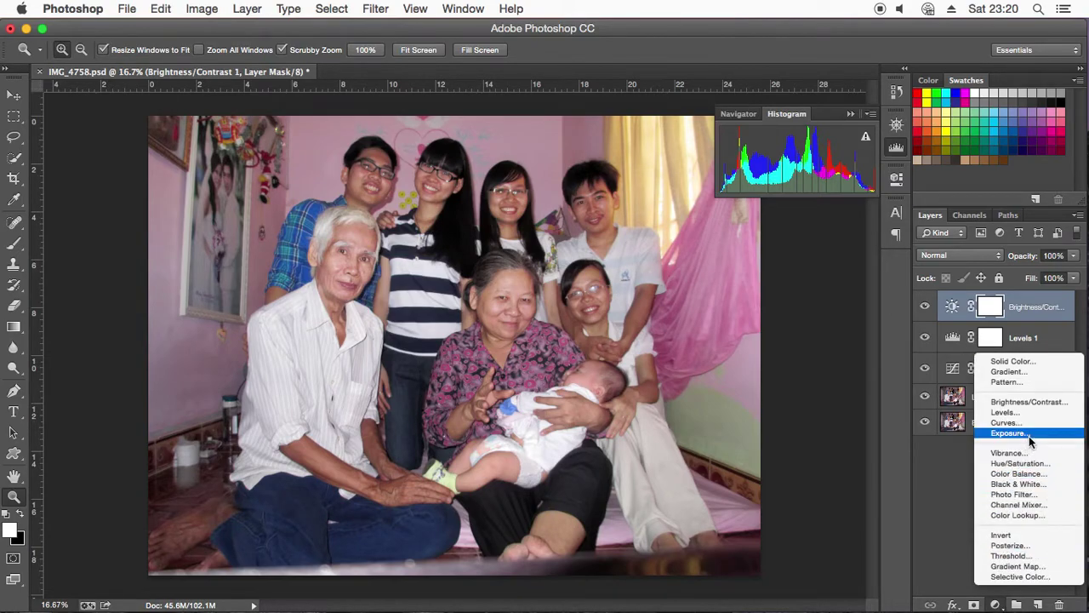
key(Escape)
click(807, 316)
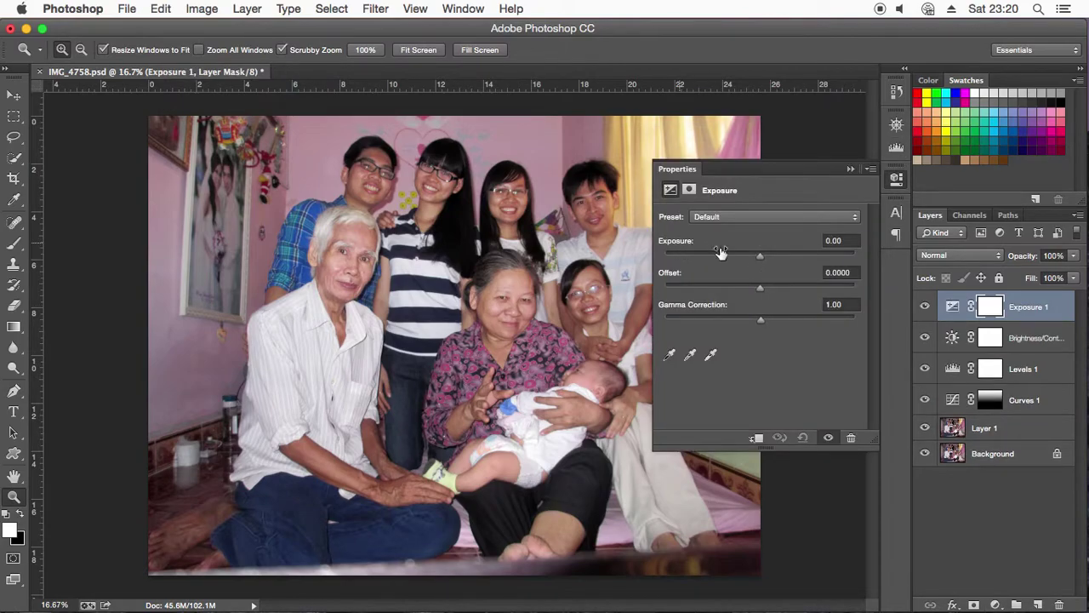
drag(763, 257, 768, 258)
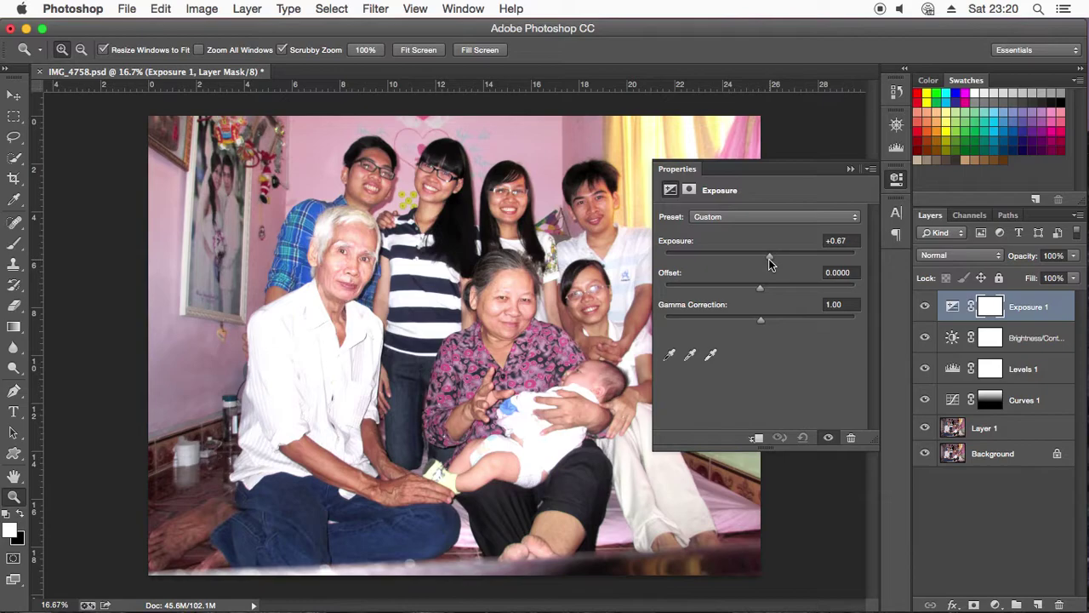
click(851, 169)
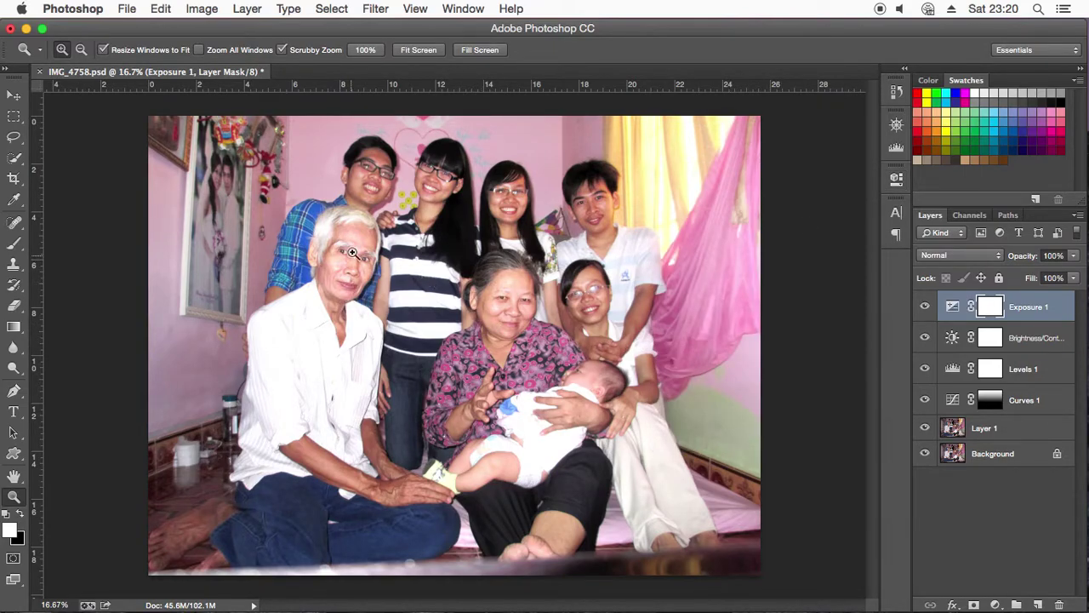
Step: Open Exposure 1's Layer Style and test the Blend If sliders, setting Underlying Layer highlights to 135
double_click(1051, 322)
drag(498, 99, 802, 83)
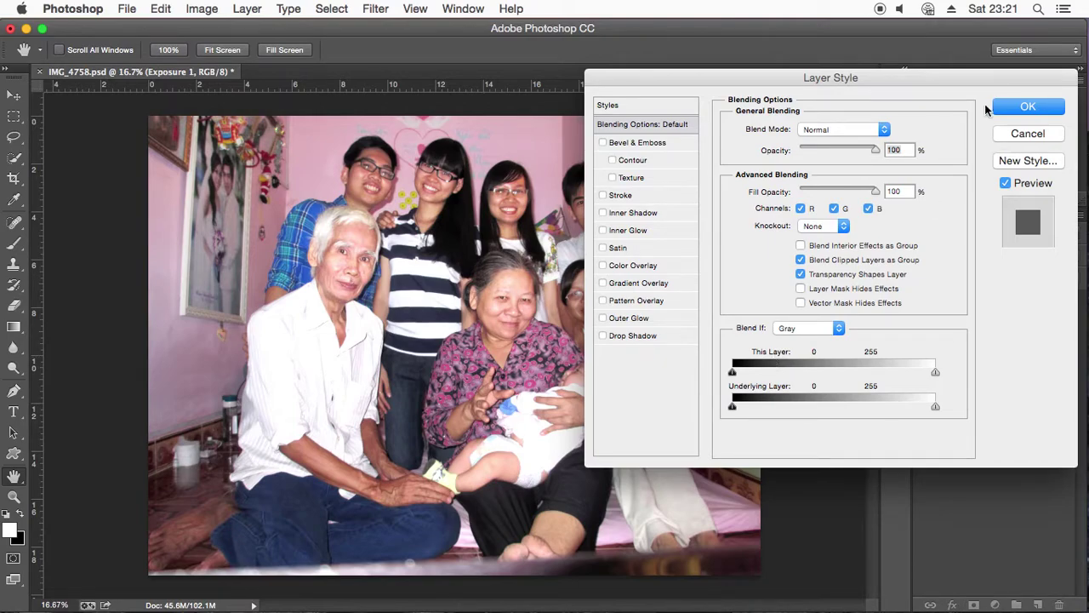
drag(851, 78, 621, 81)
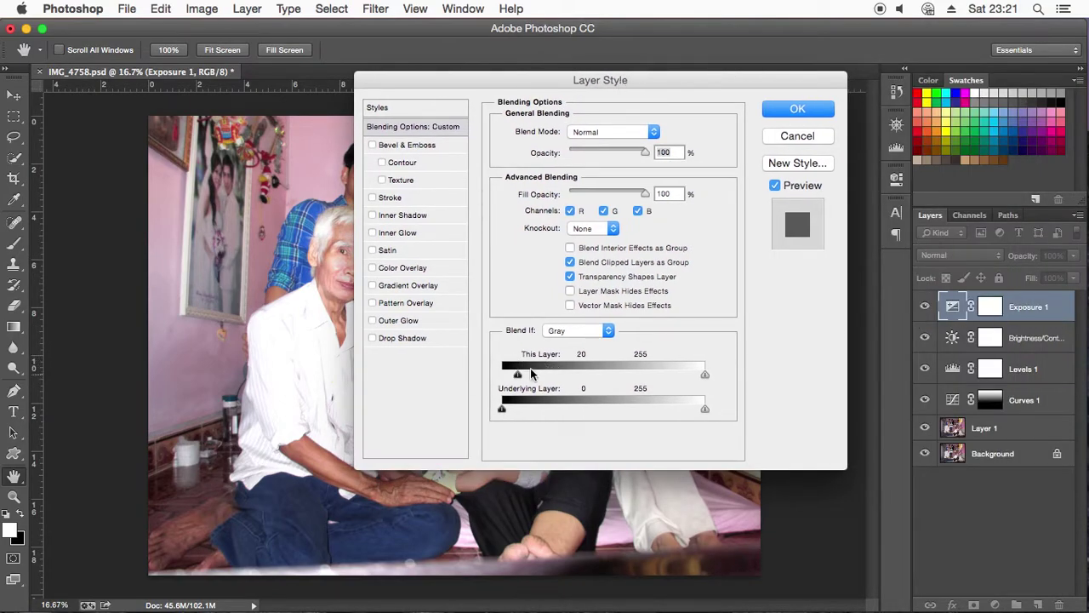
mouse_move(530, 372)
mouse_down()
mouse_move(588, 380)
mouse_move(459, 387)
mouse_up()
drag(502, 375, 460, 388)
mouse_move(707, 378)
mouse_down()
mouse_move(578, 371)
mouse_move(612, 381)
mouse_move(742, 370)
mouse_up()
mouse_move(705, 413)
mouse_down()
mouse_move(609, 414)
mouse_move(617, 409)
mouse_up()
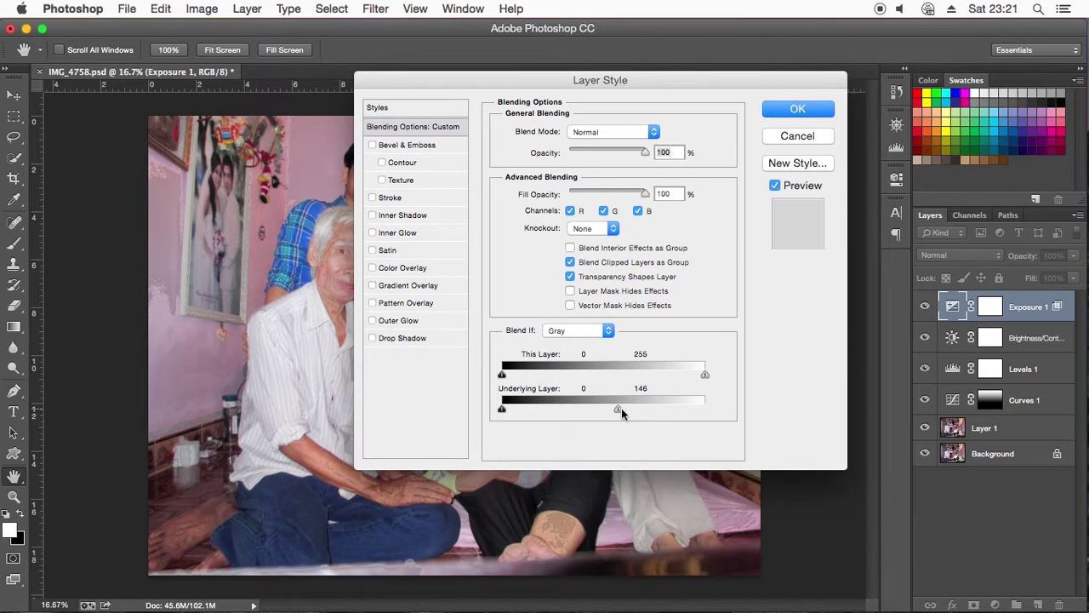
Step: Restore the Underlying Layer highlight to 255, Alt-split it across 0/255, and apply the Layer Style
mouse_move(655, 411)
mouse_down()
mouse_move(632, 410)
mouse_move(675, 412)
mouse_move(622, 410)
mouse_up()
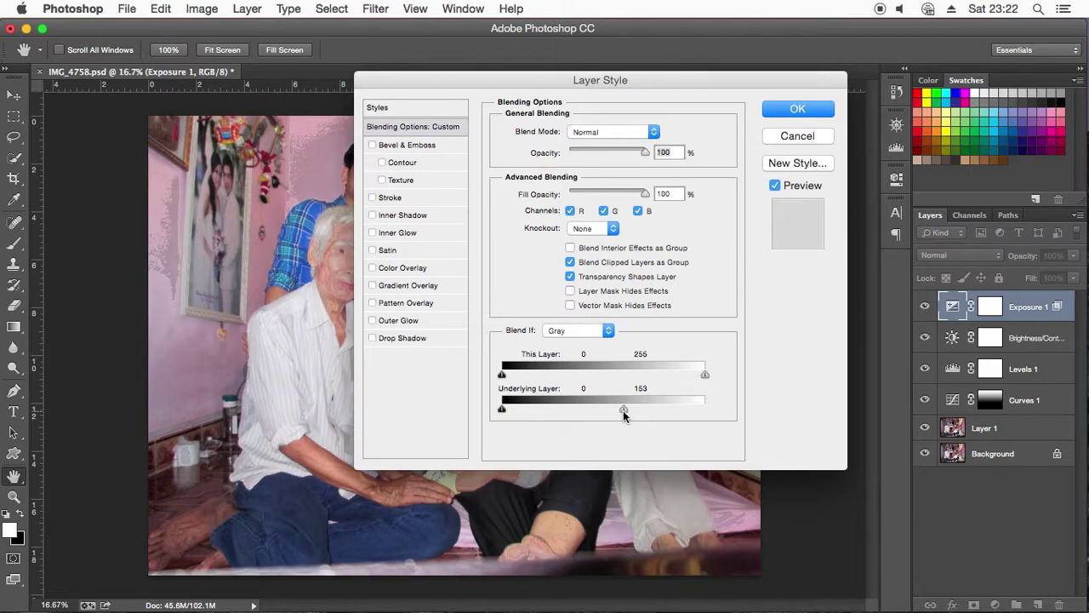
drag(623, 411, 643, 410)
mouse_move(501, 79)
mouse_down()
mouse_move(770, 57)
mouse_move(658, 60)
mouse_up()
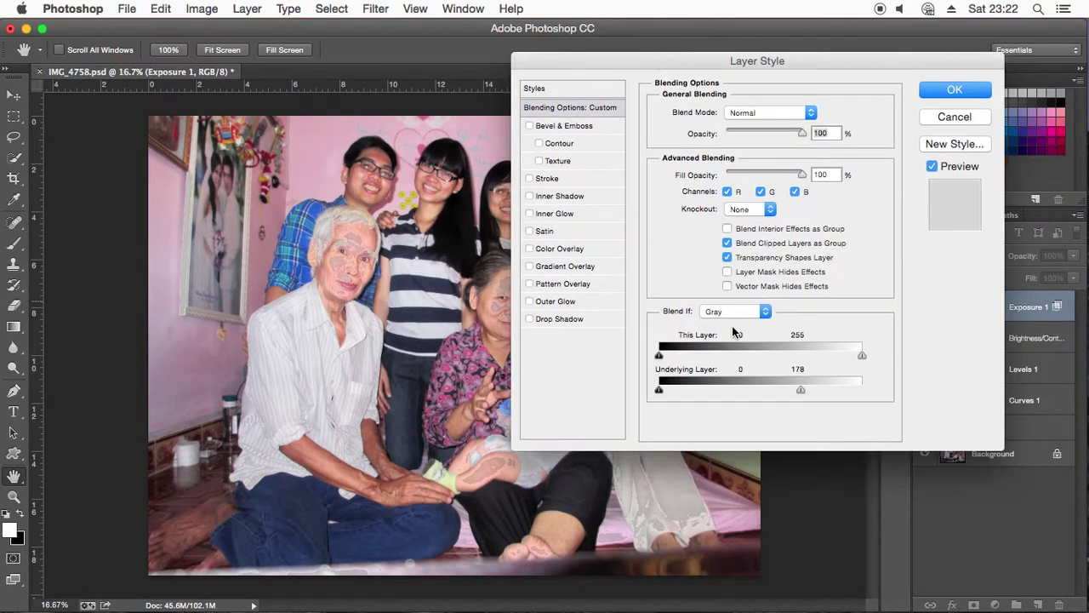
drag(802, 395, 864, 395)
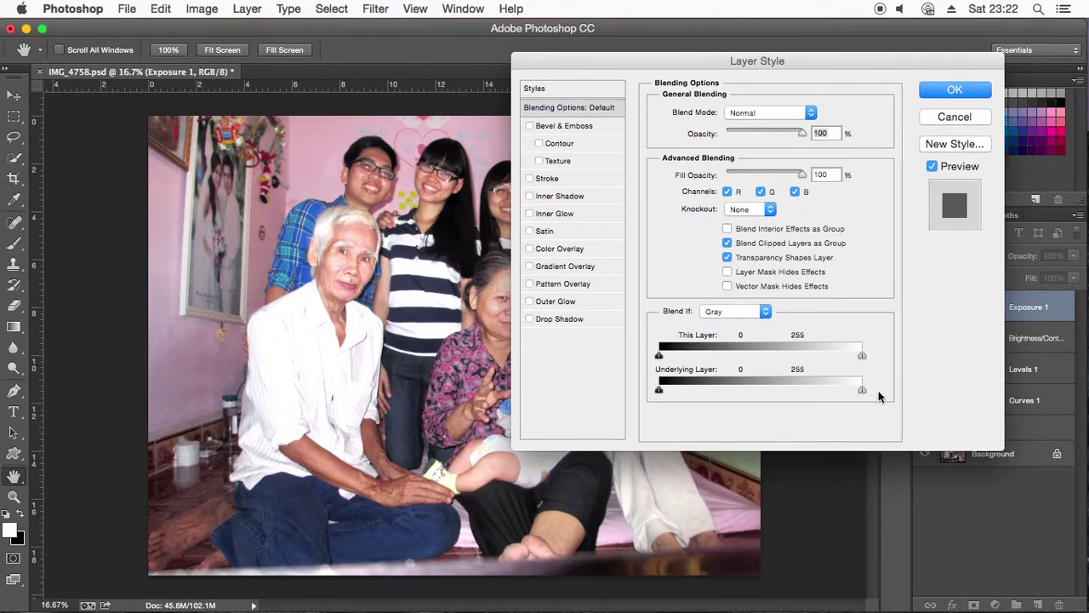
key(alt)
drag(861, 391, 590, 396)
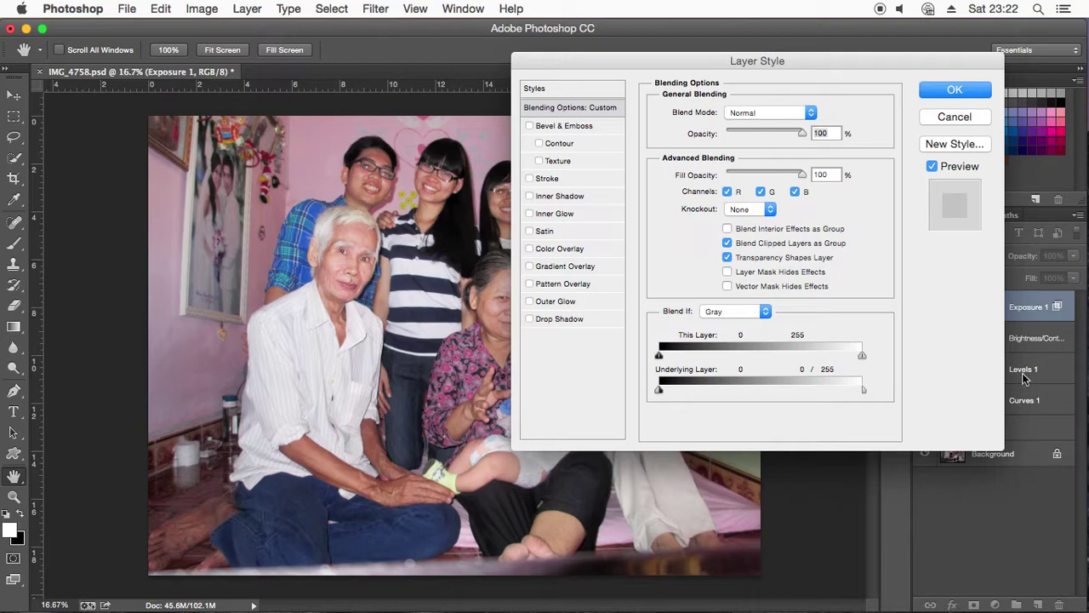
click(954, 89)
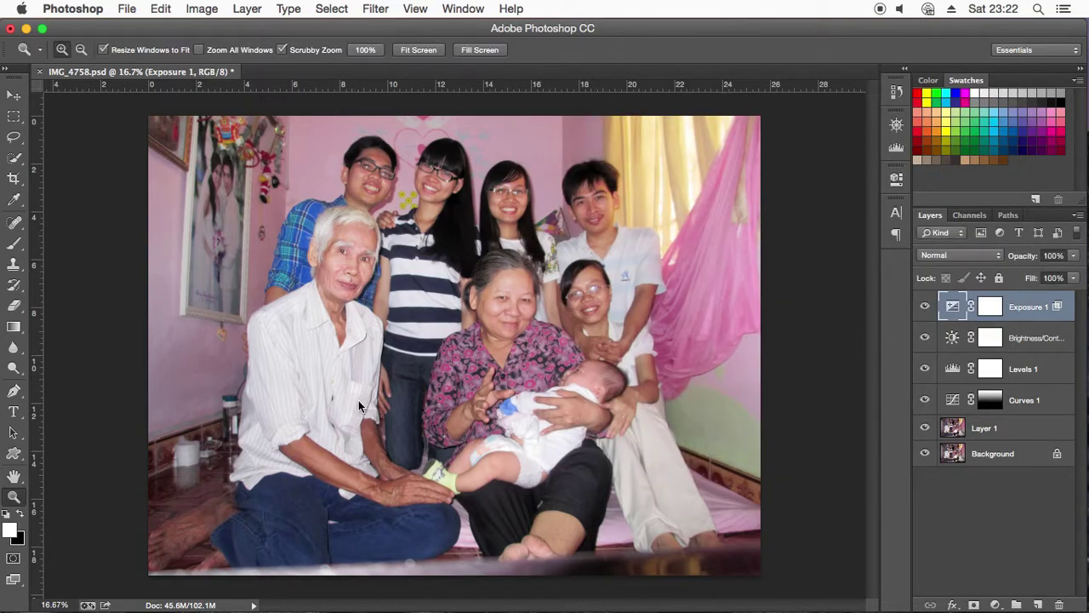
Step: Compare the photo with Exposure 1 on and off, then raise its exposure to +0.73
click(925, 306)
click(925, 307)
click(925, 306)
click(925, 306)
double_click(952, 307)
mouse_move(759, 253)
mouse_down()
mouse_move(780, 259)
mouse_move(769, 258)
mouse_up()
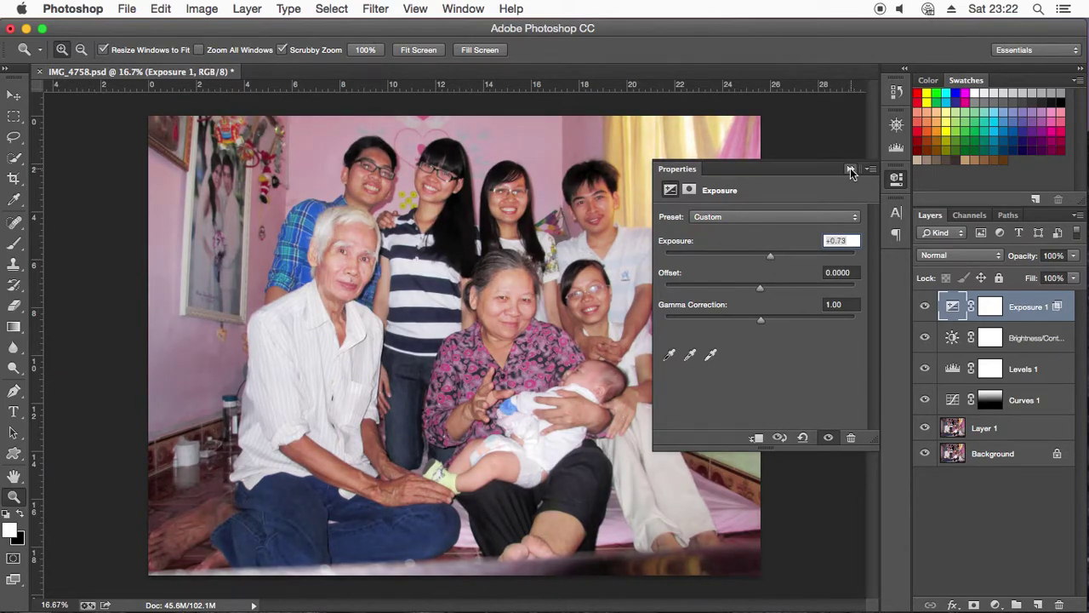
click(850, 168)
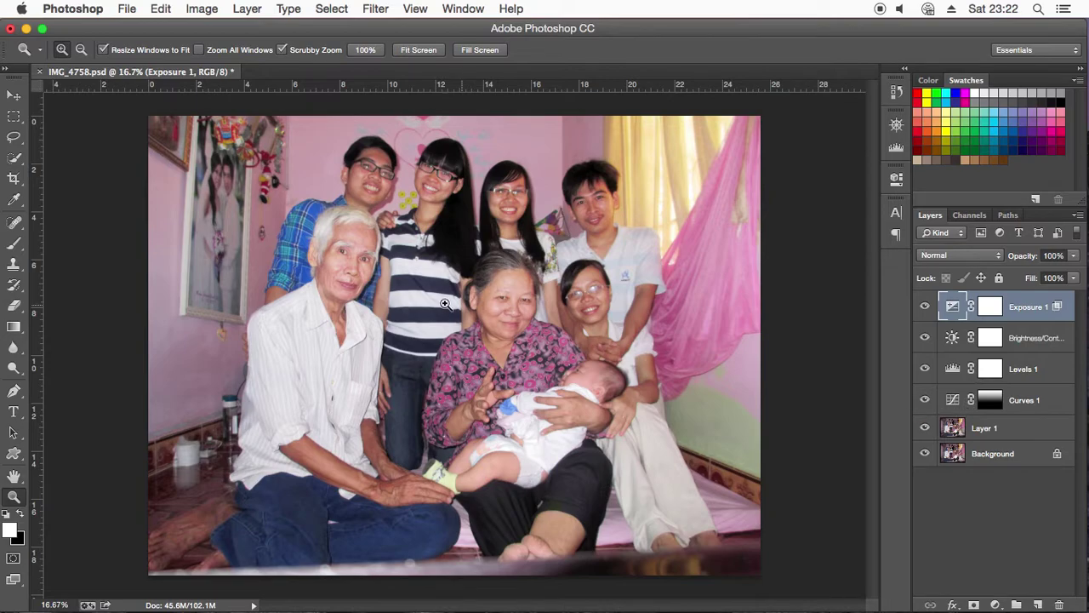
Step: Zoom in on the grandmother's face, then return to the full-photo view
click(508, 273)
right_click(468, 306)
click(484, 312)
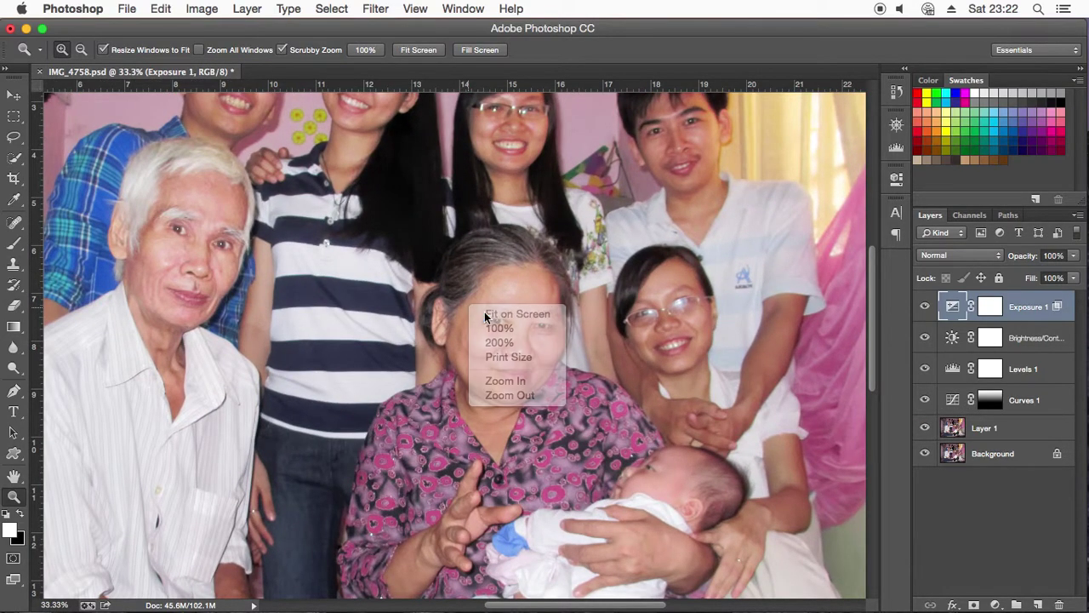
right_click(484, 311)
click(525, 401)
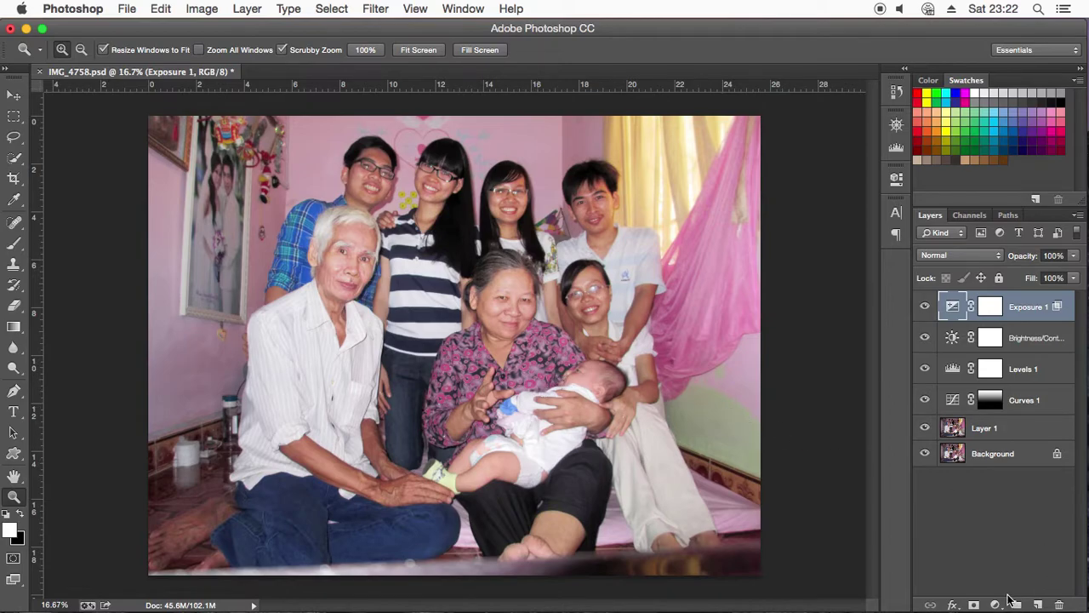
click(995, 604)
Step: Add a Curves 2 layer with a gentle midpoint lift on the RGB curve
click(1007, 422)
drag(783, 322, 804, 294)
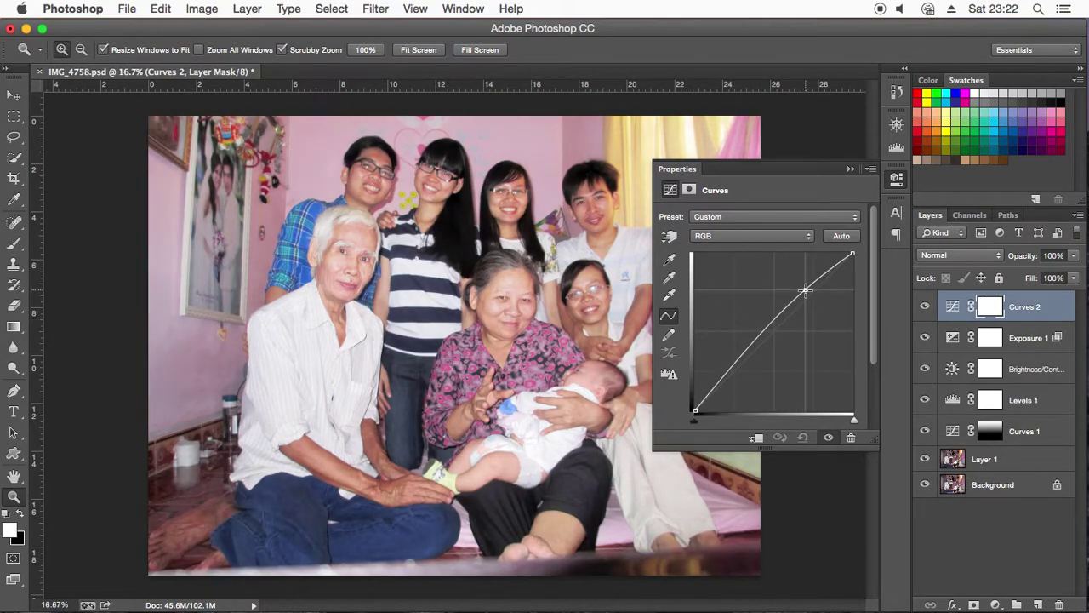
drag(804, 294, 774, 326)
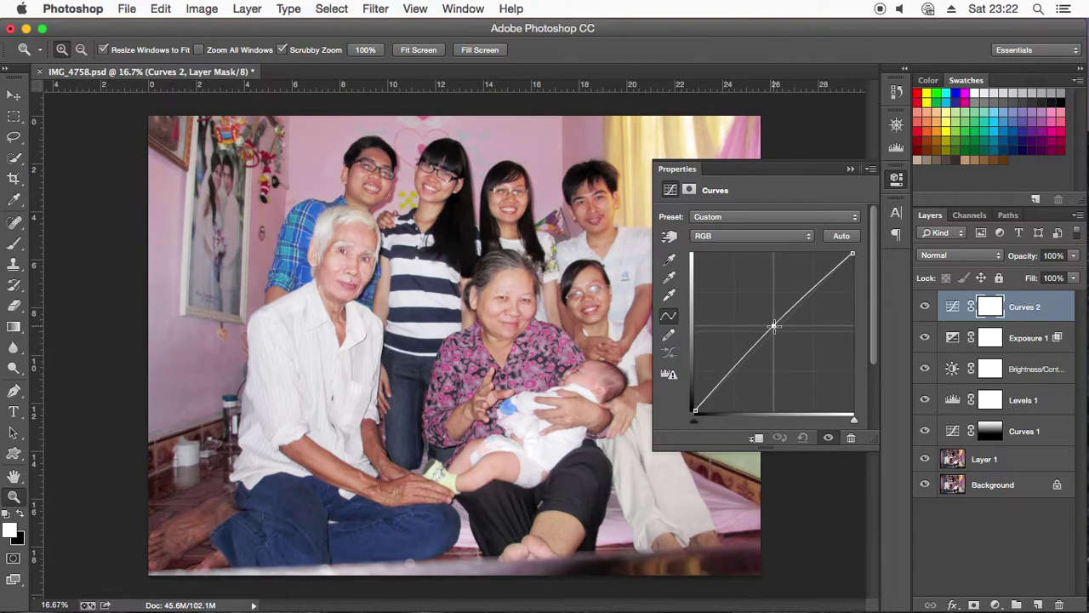
Step: Compare the photo with Curves 2 on and off, and set its opacity to 40%
click(896, 179)
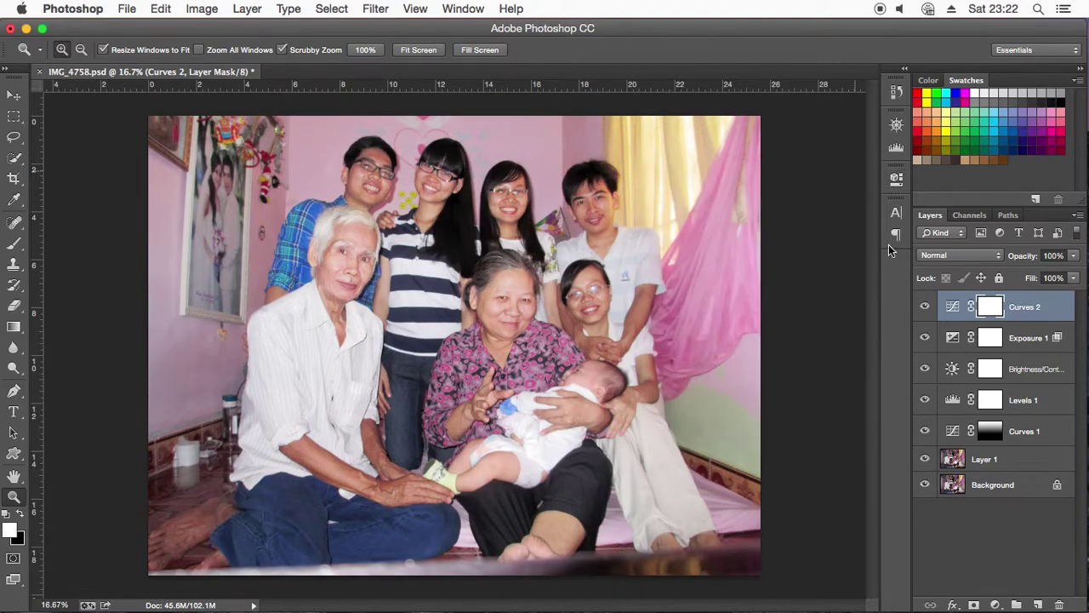
click(925, 307)
click(925, 306)
click(925, 306)
click(925, 306)
drag(1023, 256, 981, 281)
click(925, 307)
click(925, 307)
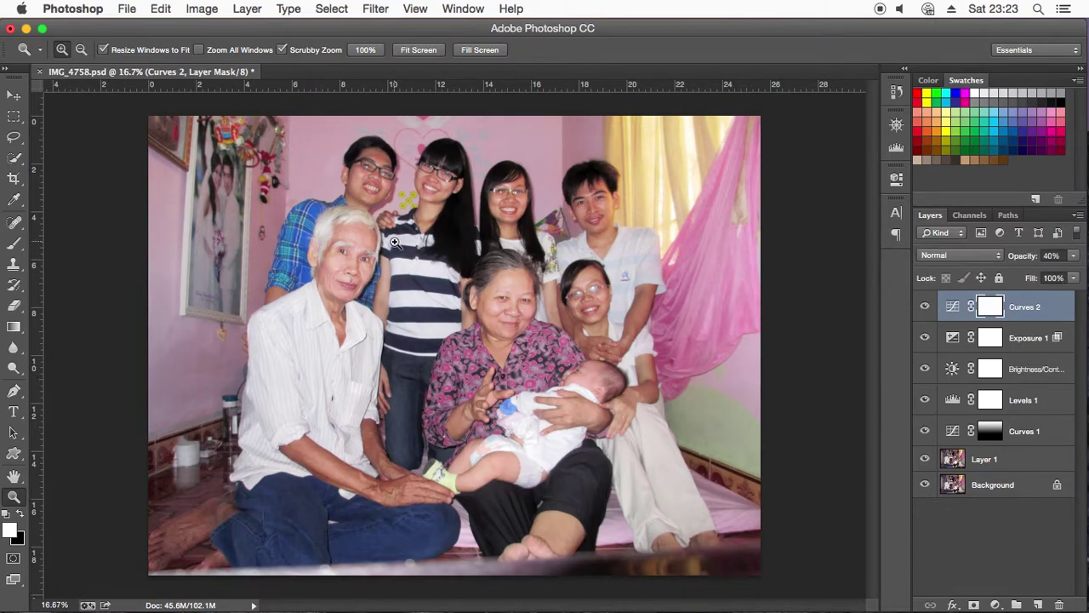
Step: Check the result at several zoom levels, ending on the full-photo view
drag(395, 243, 418, 313)
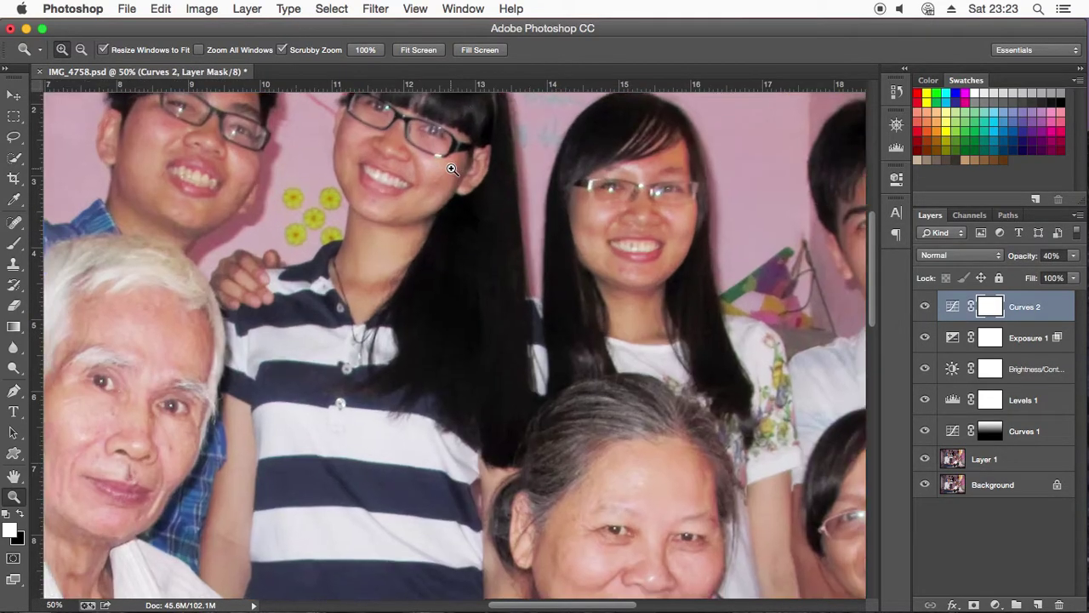
right_click(418, 313)
click(423, 314)
right_click(440, 321)
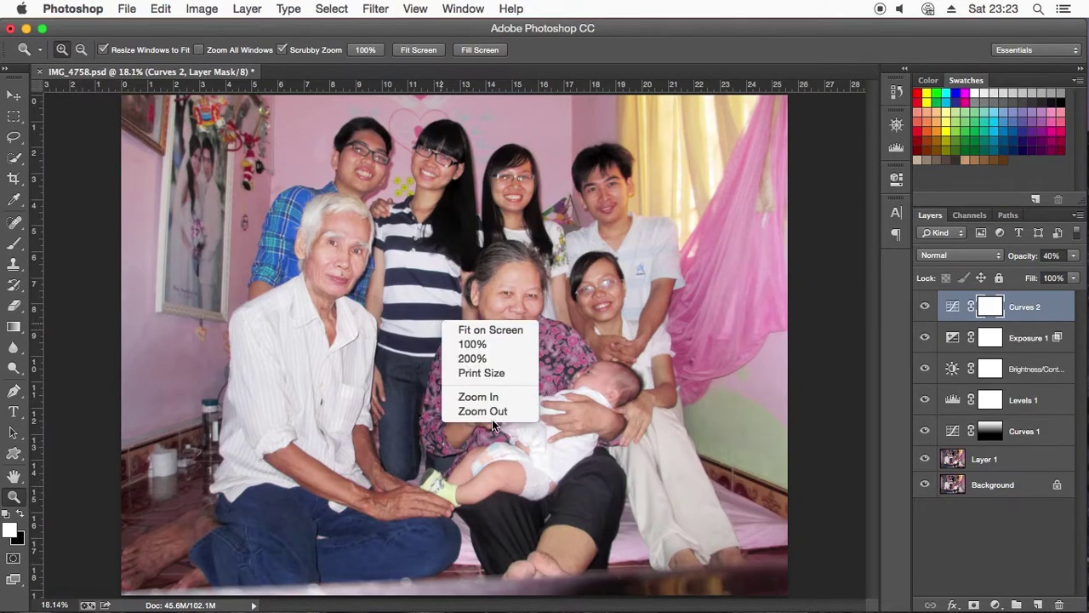
click(501, 395)
right_click(524, 312)
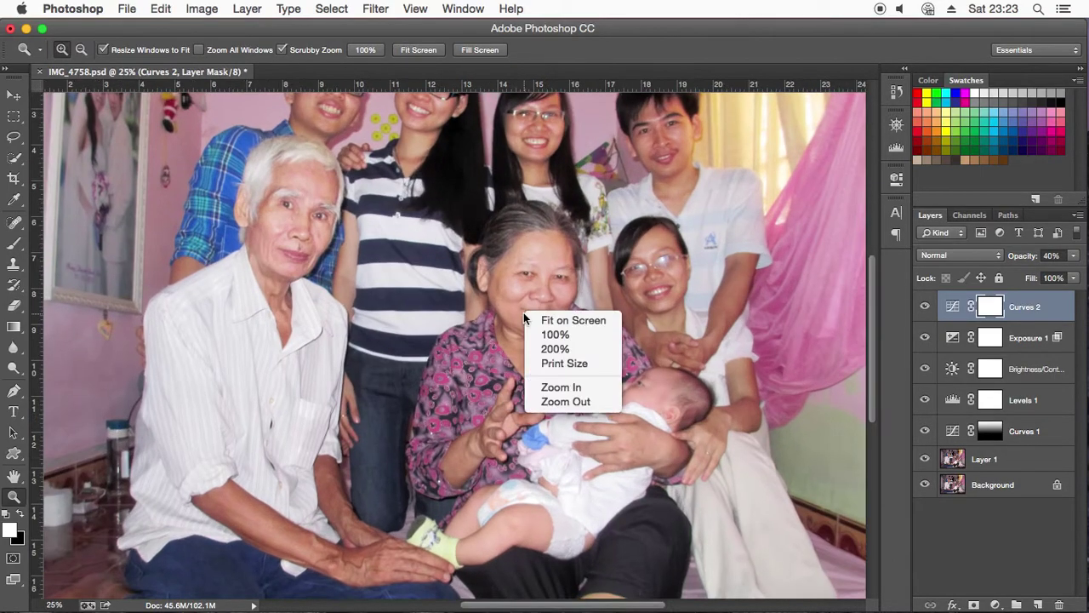
click(570, 401)
right_click(572, 304)
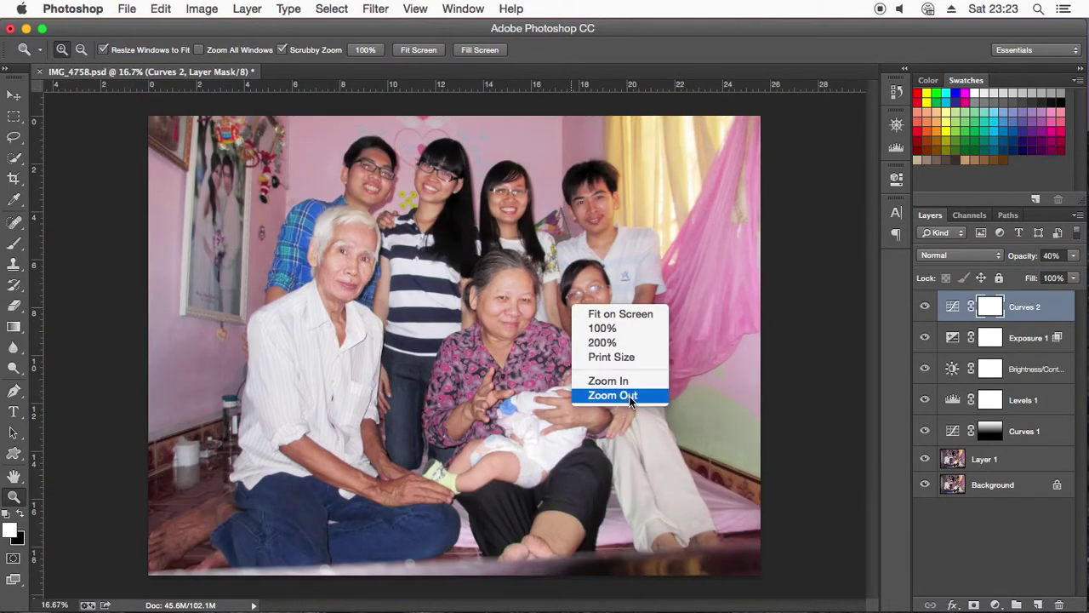
click(629, 395)
click(473, 247)
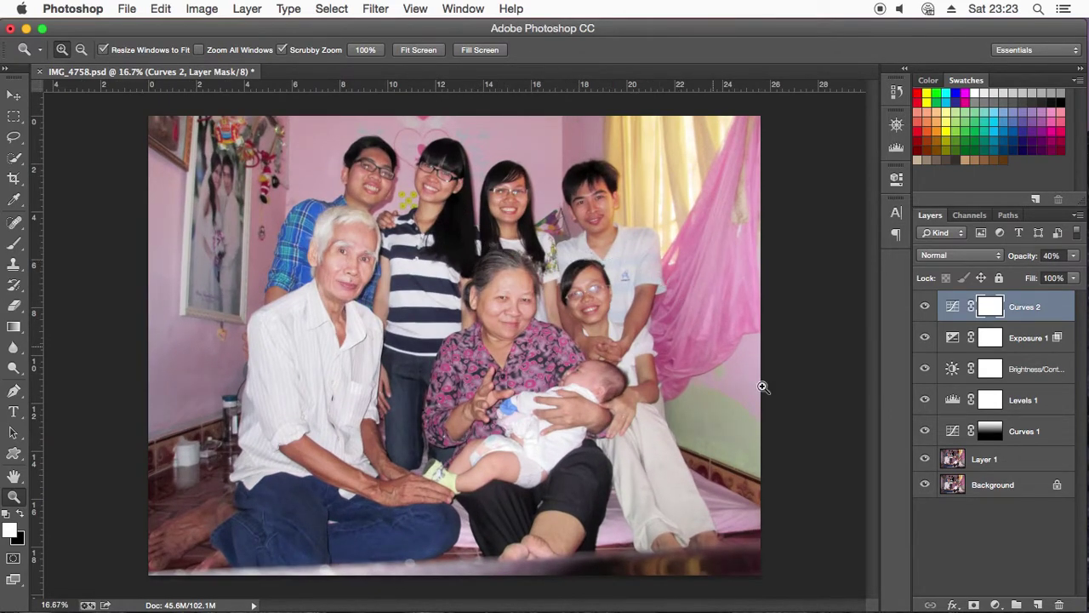
click(994, 605)
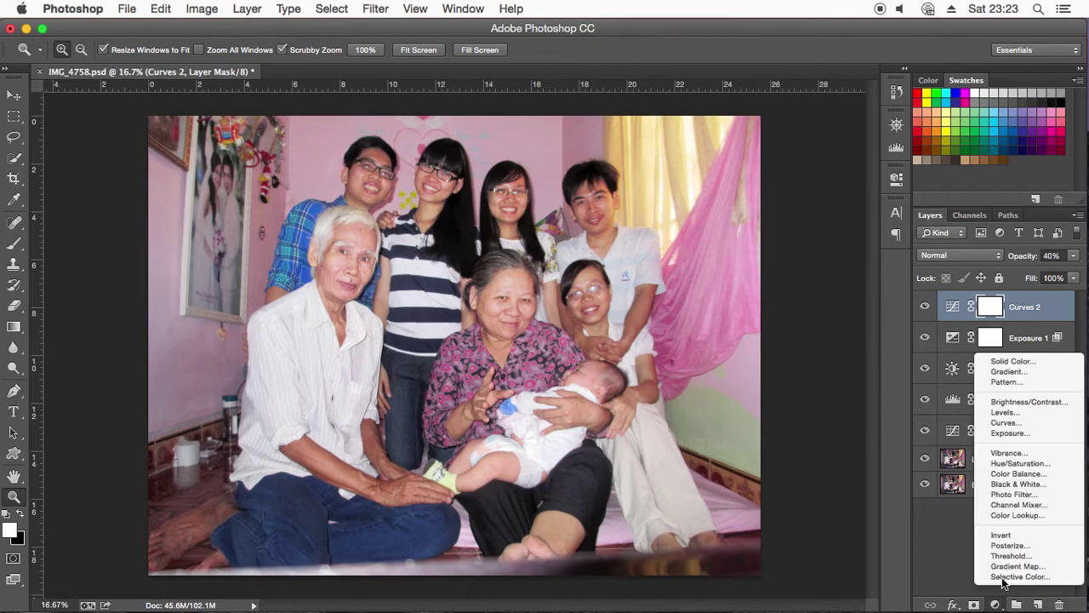
Step: Add a Color Balance 1 layer shifting the Highlights slightly toward cyan and blue
click(1026, 473)
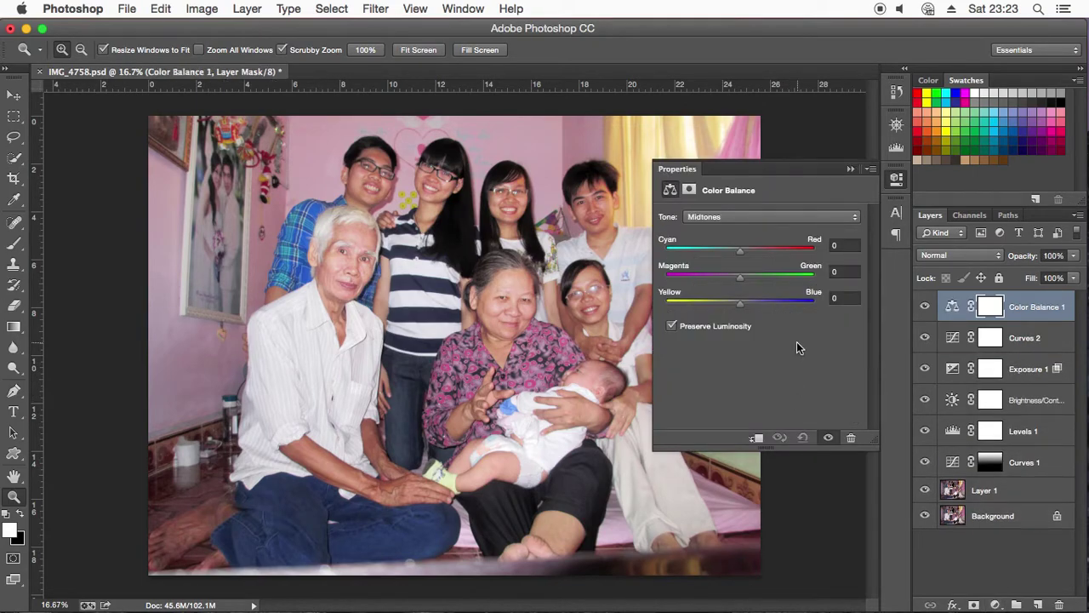
click(754, 220)
click(749, 228)
drag(739, 252, 737, 253)
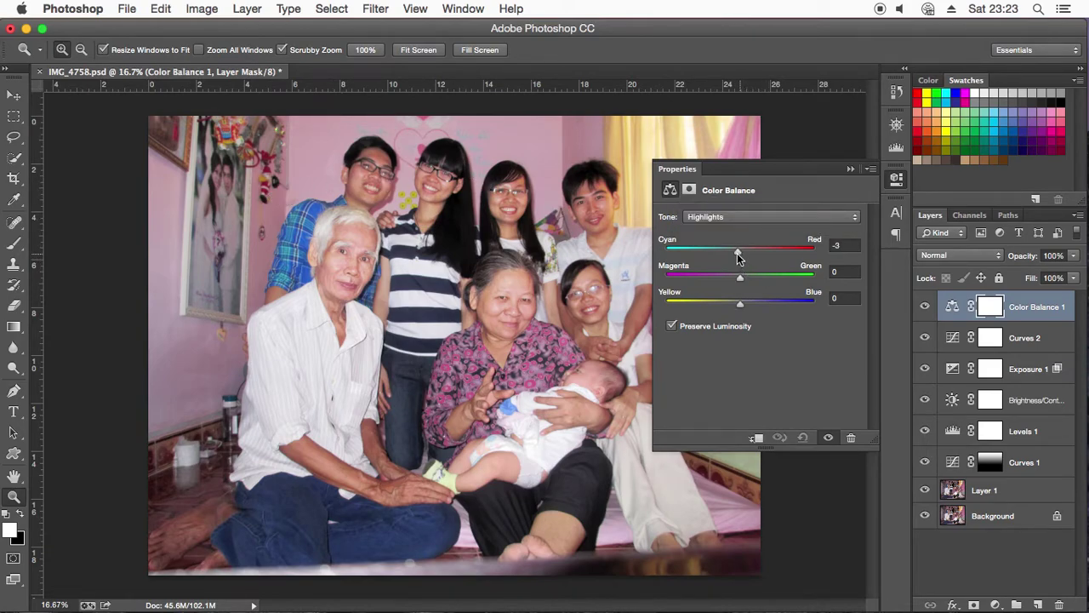
click(744, 305)
click(858, 172)
Step: Compare the photo with Color Balance 1 on and off, zooming out to 12.5%
click(925, 308)
click(925, 308)
click(925, 308)
click(925, 308)
click(925, 308)
click(925, 308)
click(505, 260)
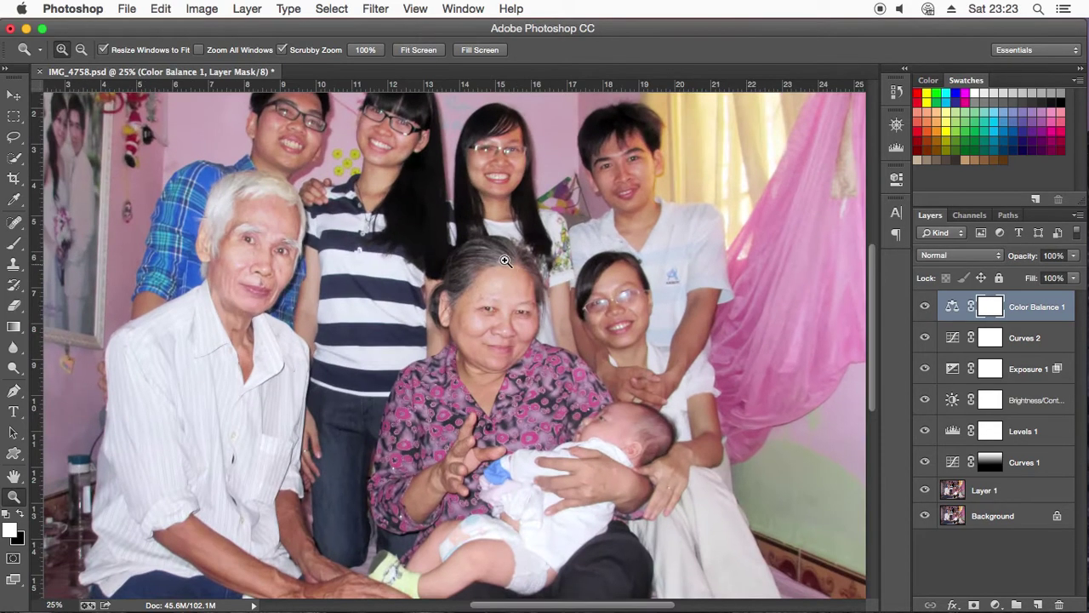
right_click(434, 293)
click(475, 387)
right_click(487, 315)
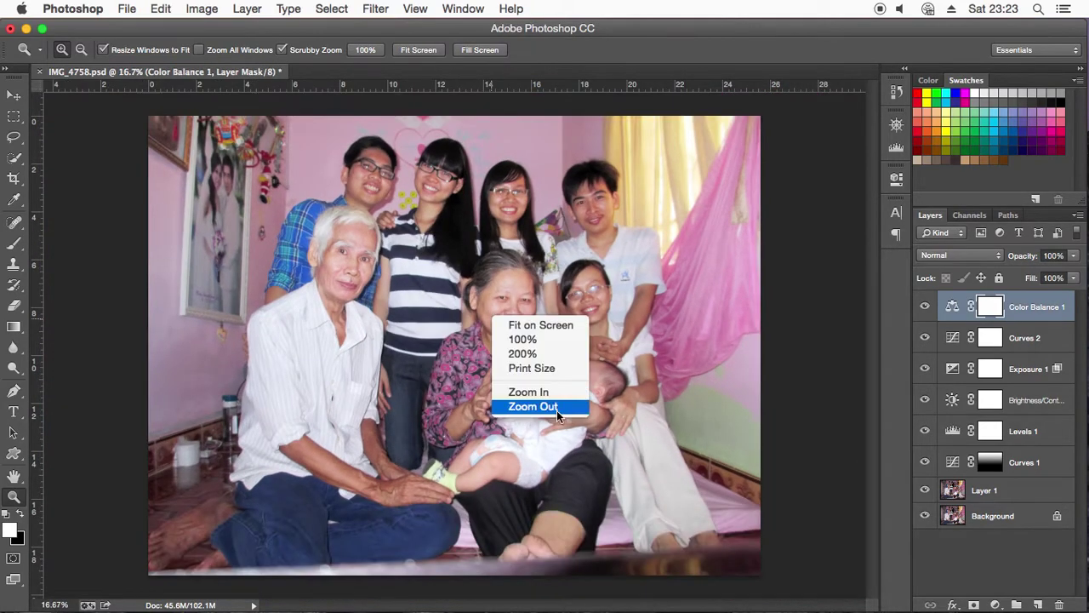
click(557, 405)
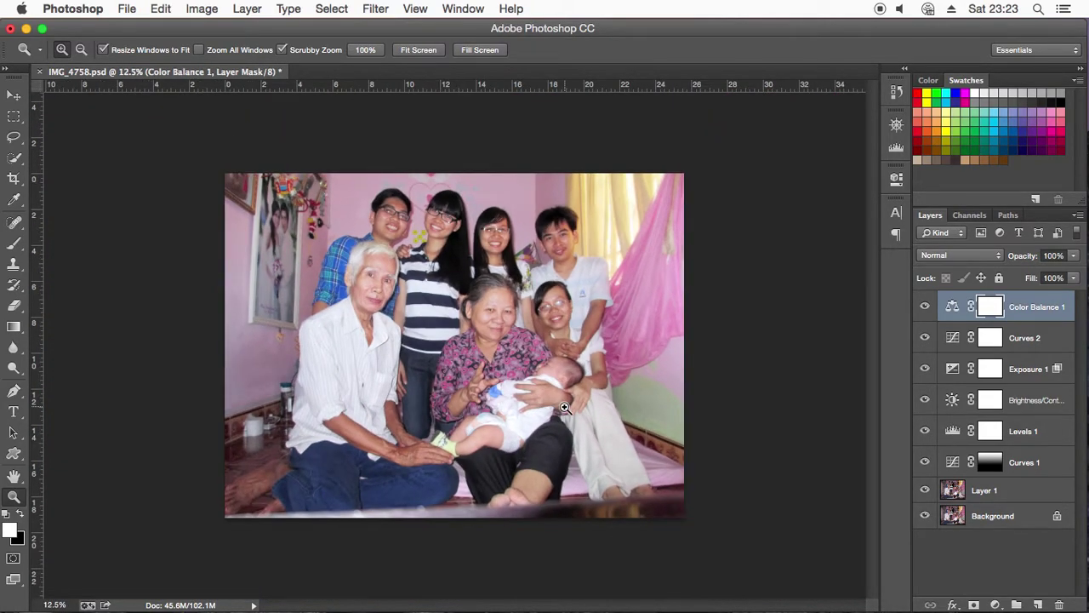
Step: Hide then restore all adjustment layers, and select every layer from Color Balance 1 to Layer 1
drag(925, 306, 925, 368)
click(925, 490)
click(925, 462)
drag(925, 430, 924, 400)
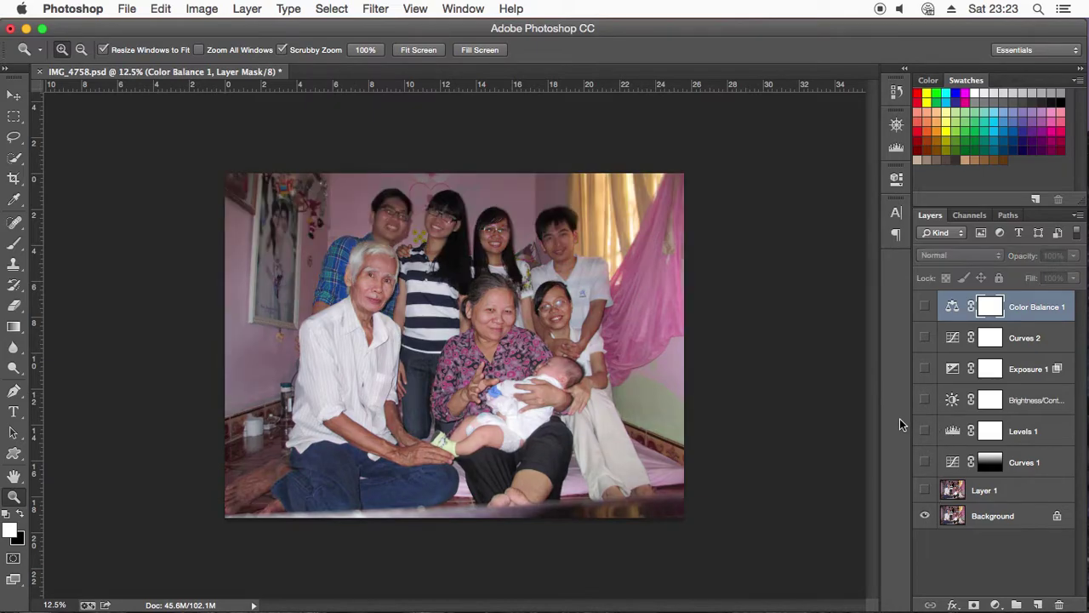
alt+click(925, 516)
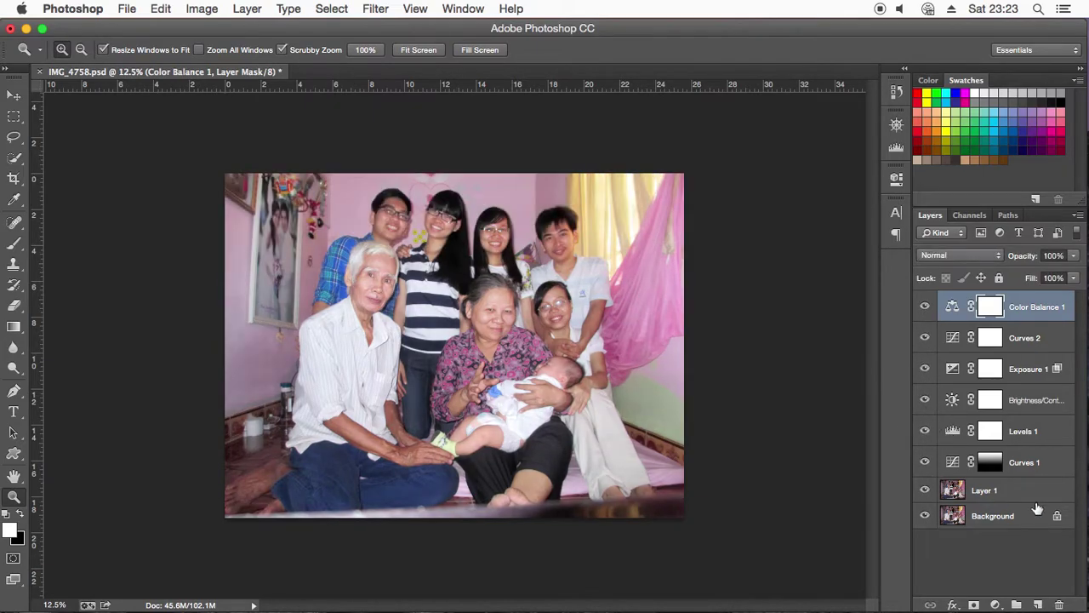
shift+click(1049, 500)
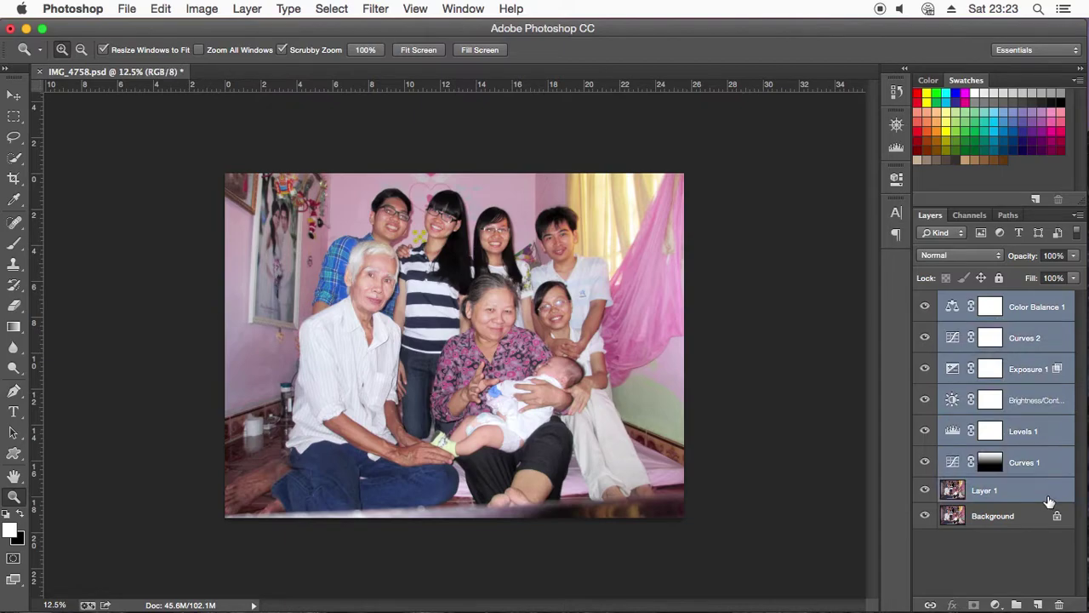
Step: Group the selected layers into Group 1 and compare the photo with it on and off
key(super+g)
click(925, 301)
click(925, 301)
click(924, 302)
click(924, 302)
click(924, 302)
click(924, 302)
click(924, 302)
click(924, 301)
click(924, 301)
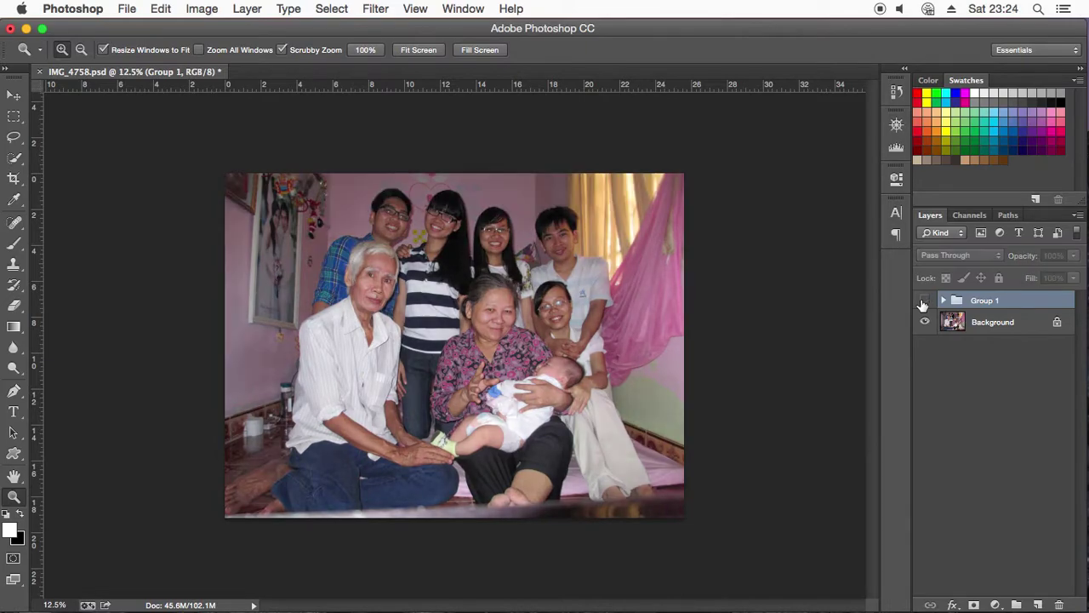
click(924, 301)
click(924, 301)
click(924, 301)
click(924, 302)
click(924, 302)
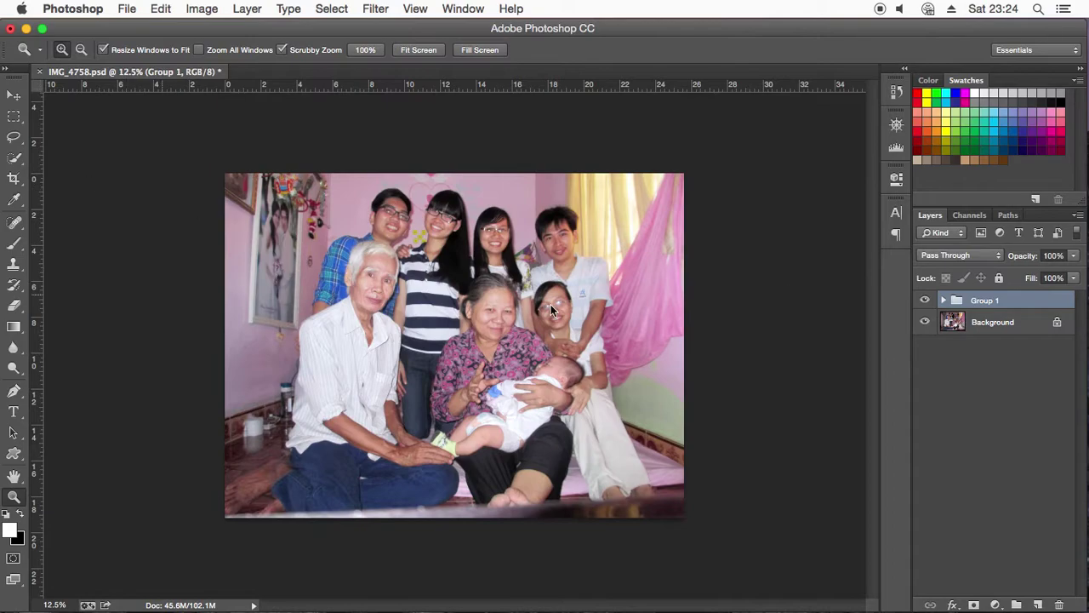
Step: Zoom in on the girls' faces and compare them with Group 1 hidden and shown
click(455, 243)
click(455, 244)
click(467, 189)
click(462, 151)
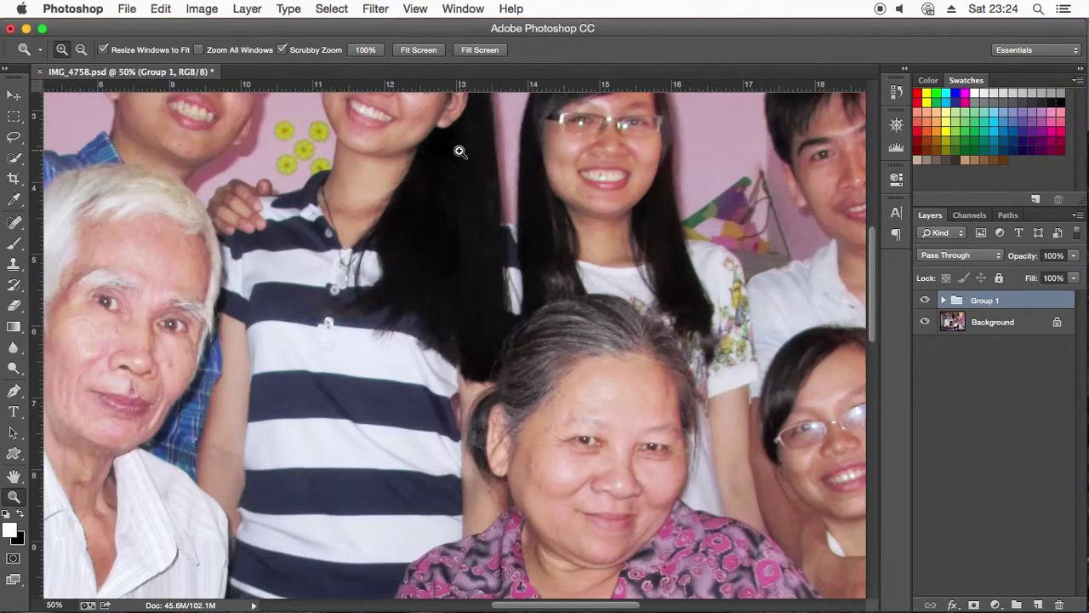
click(460, 151)
click(924, 300)
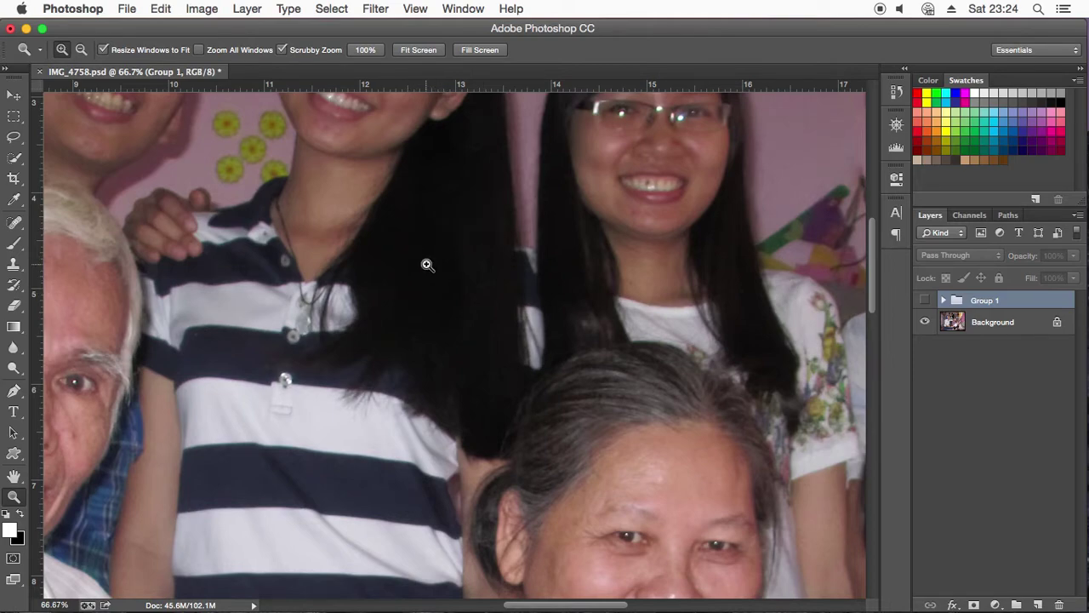
click(924, 302)
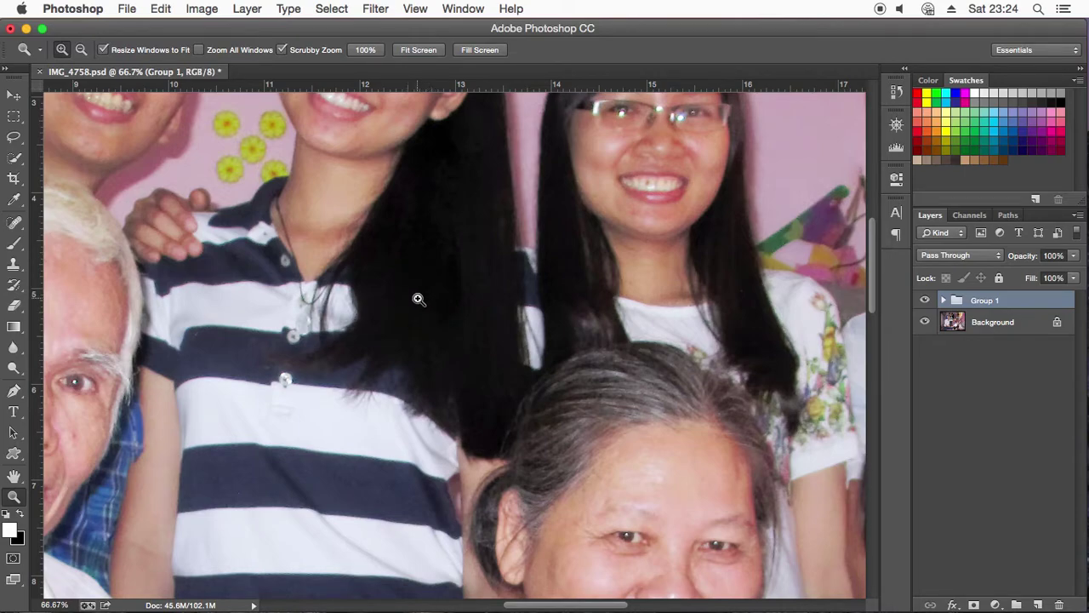
Step: Fit the photo, zoom the faces to 66.7%, then settle at 16.7%
right_click(418, 299)
click(482, 304)
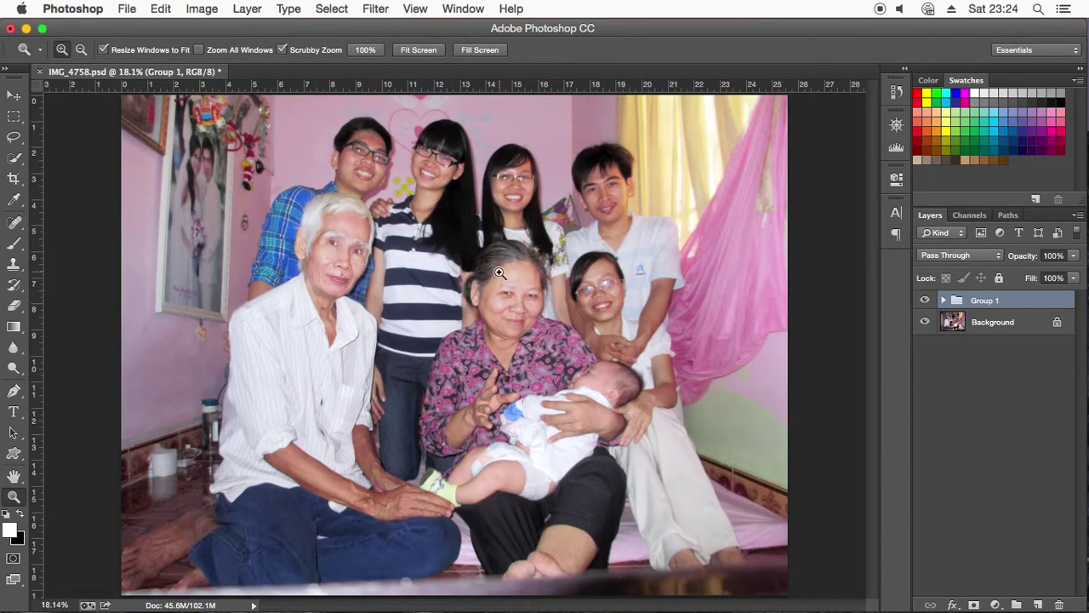
drag(463, 222, 449, 178)
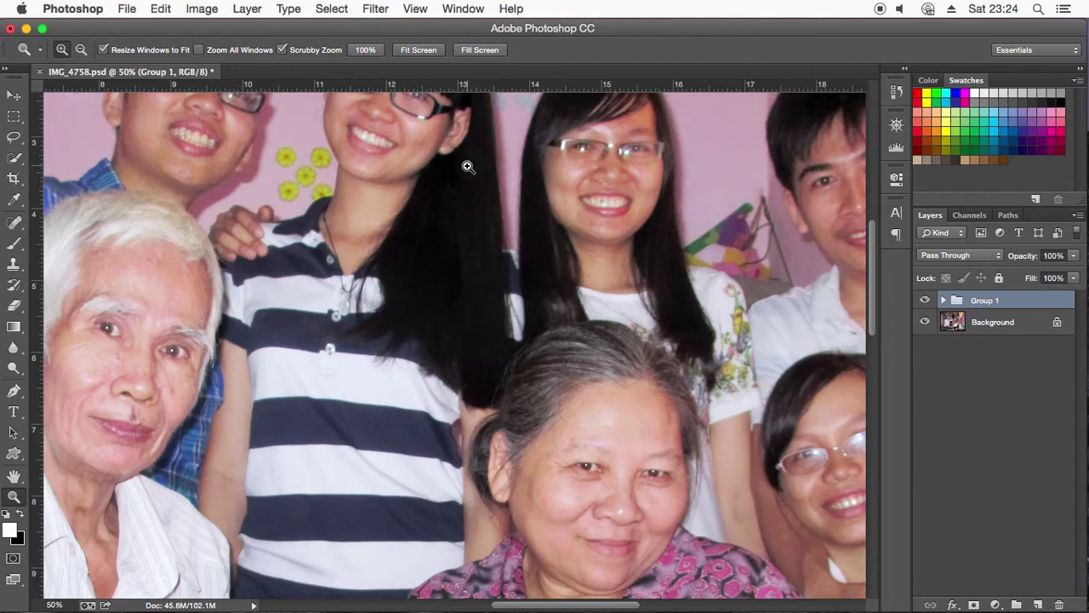
click(449, 179)
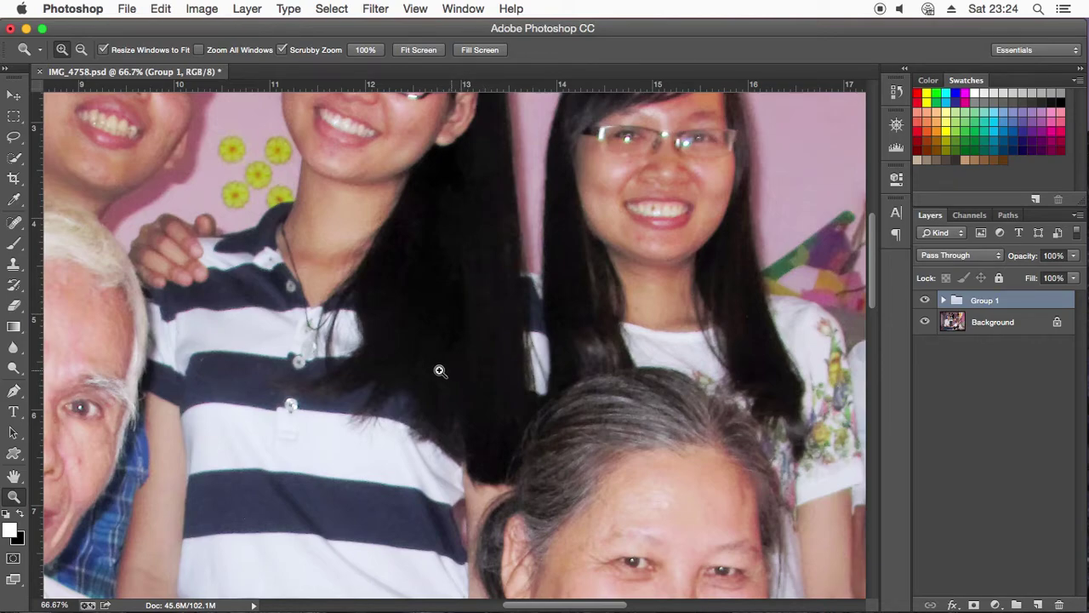
right_click(413, 350)
click(473, 358)
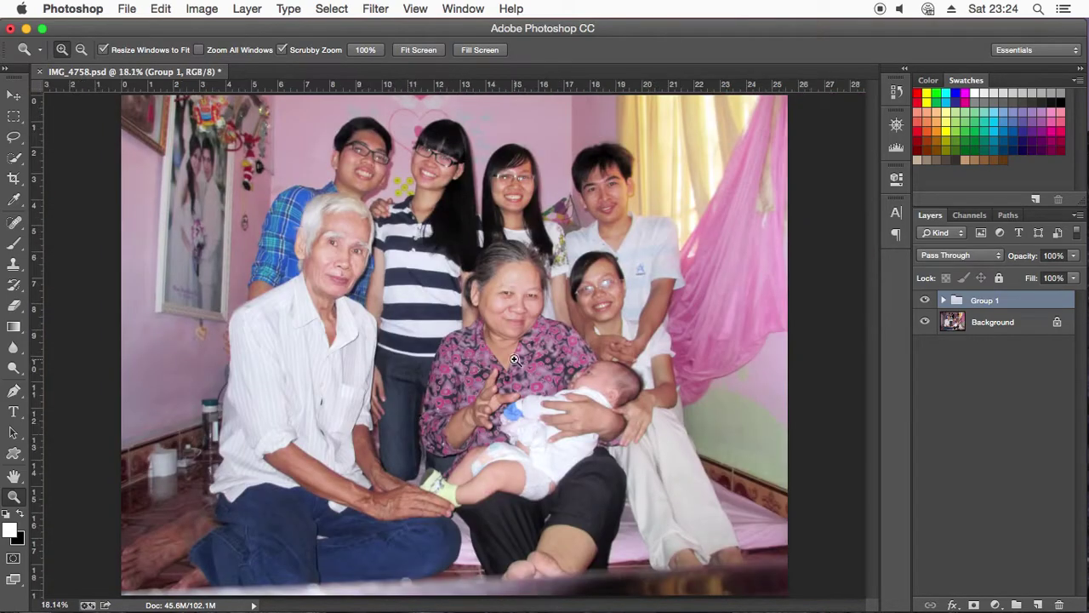
right_click(536, 349)
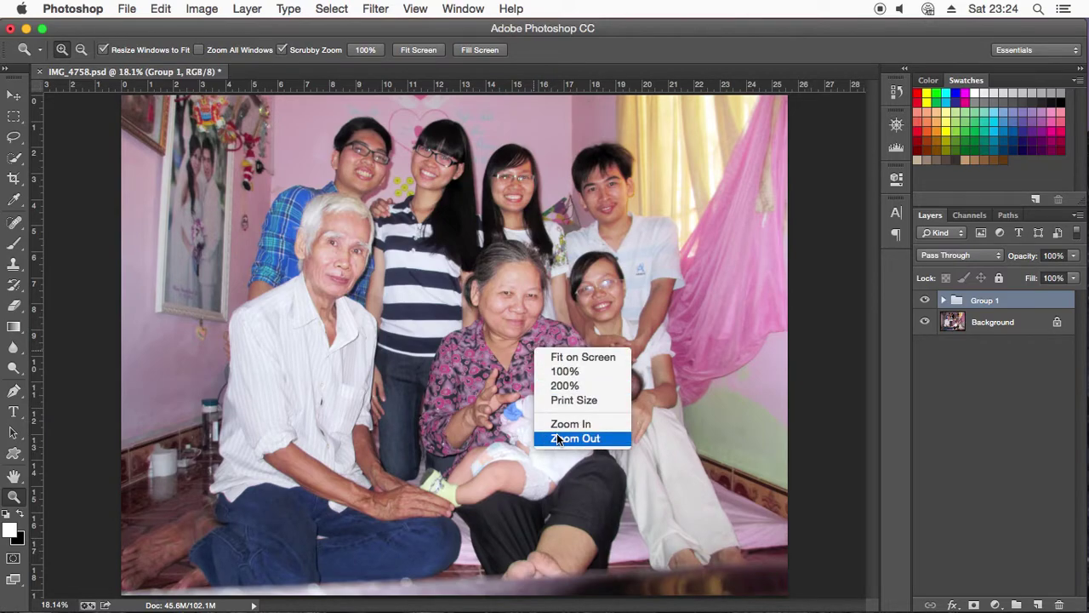
click(562, 438)
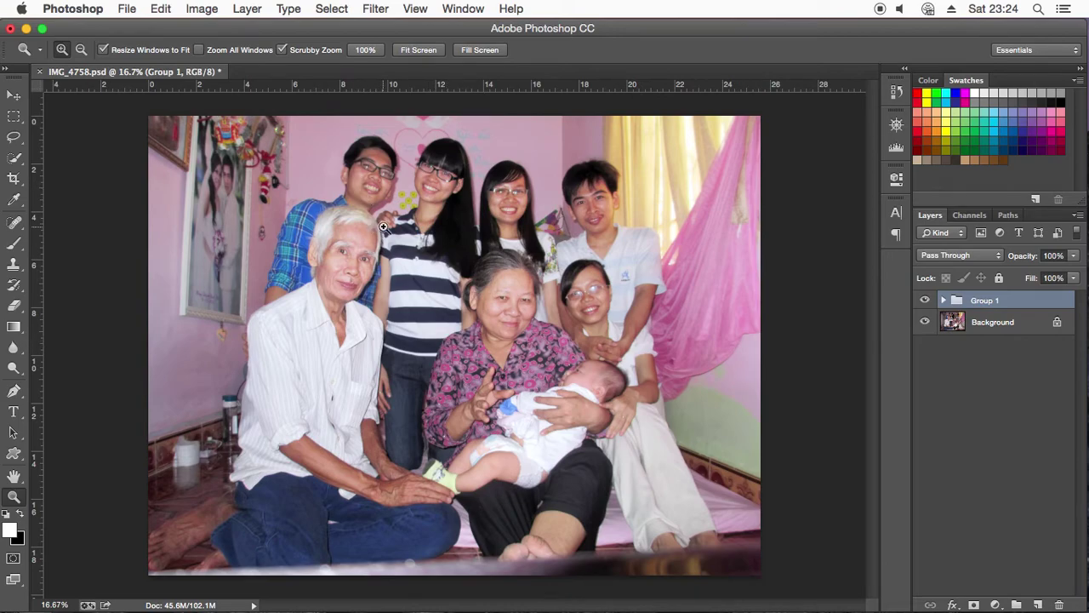
mouse_move(365, 572)
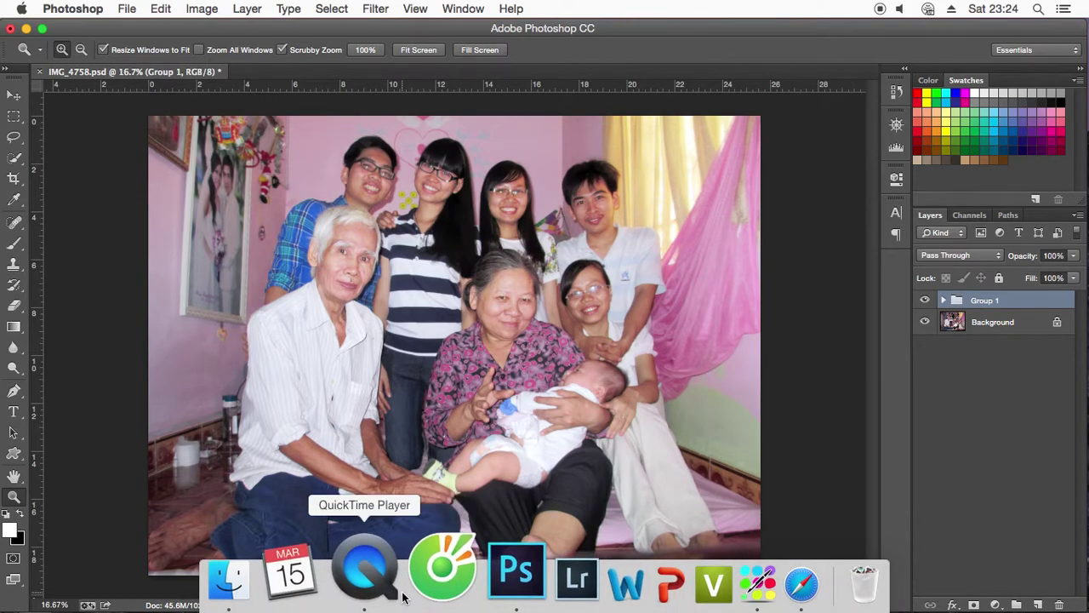
Step: Switch to Safari and clear away the open chat and both notification pop-ups
click(737, 599)
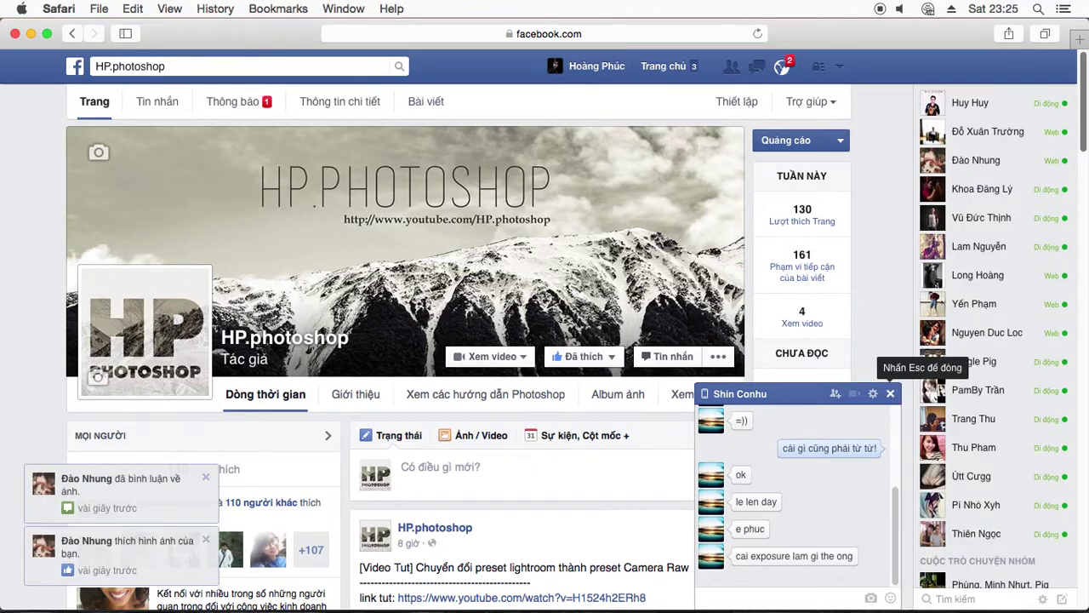
key(Escape)
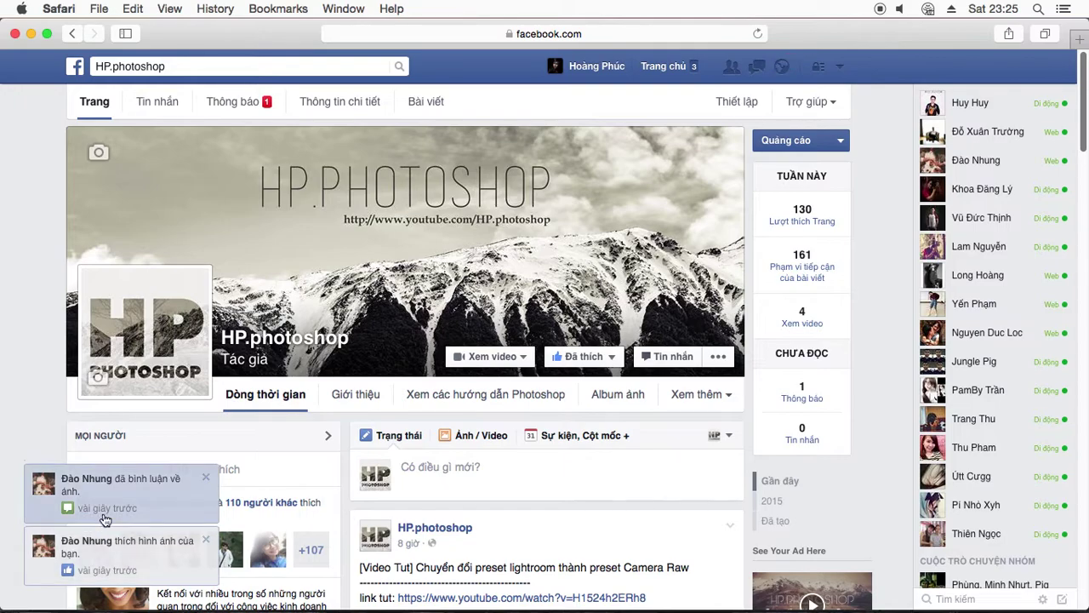
click(205, 477)
click(205, 541)
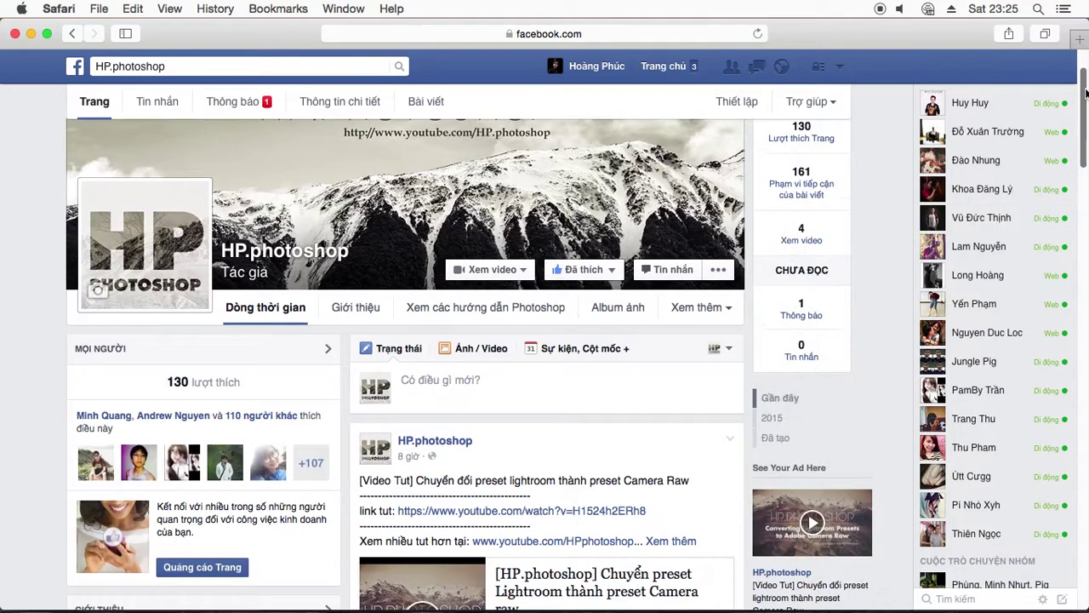
Step: Scroll the HP.photoshop page and go to its 'Xem các hướng dẫn Photoshop' tab
mouse_move(1085, 79)
mouse_down()
mouse_move(1085, 148)
mouse_move(1085, 64)
mouse_up()
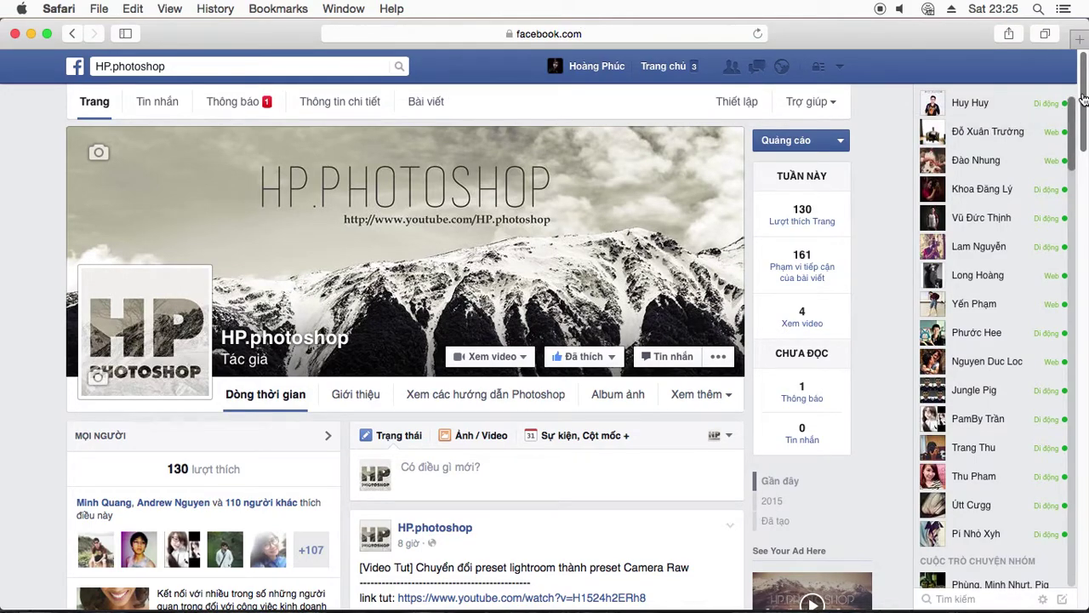
drag(1083, 99, 1085, 136)
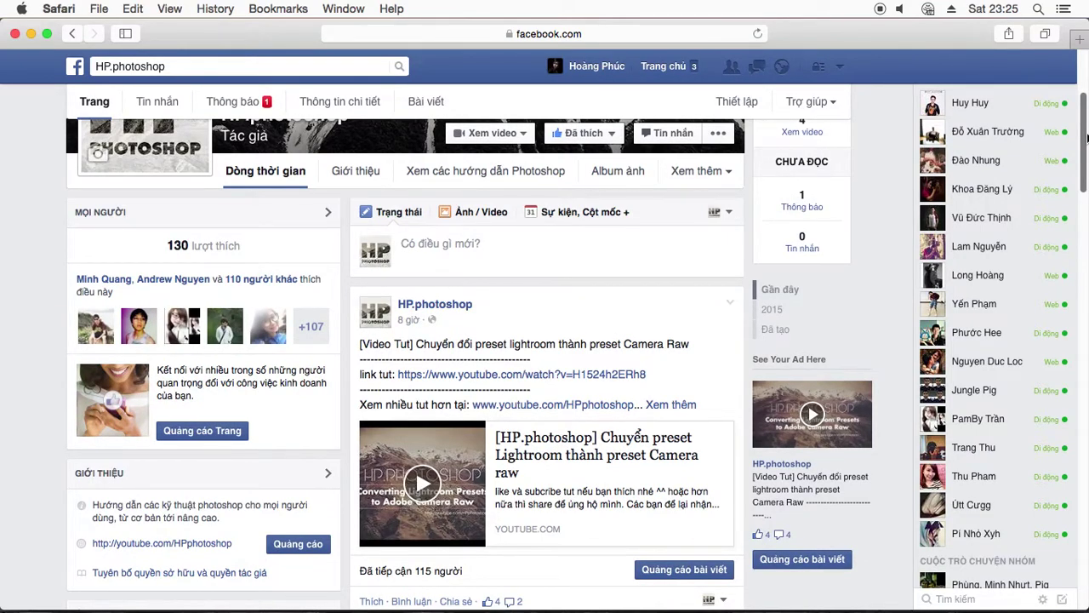
mouse_move(1086, 136)
mouse_down()
mouse_move(1086, 229)
mouse_move(1075, 97)
mouse_up()
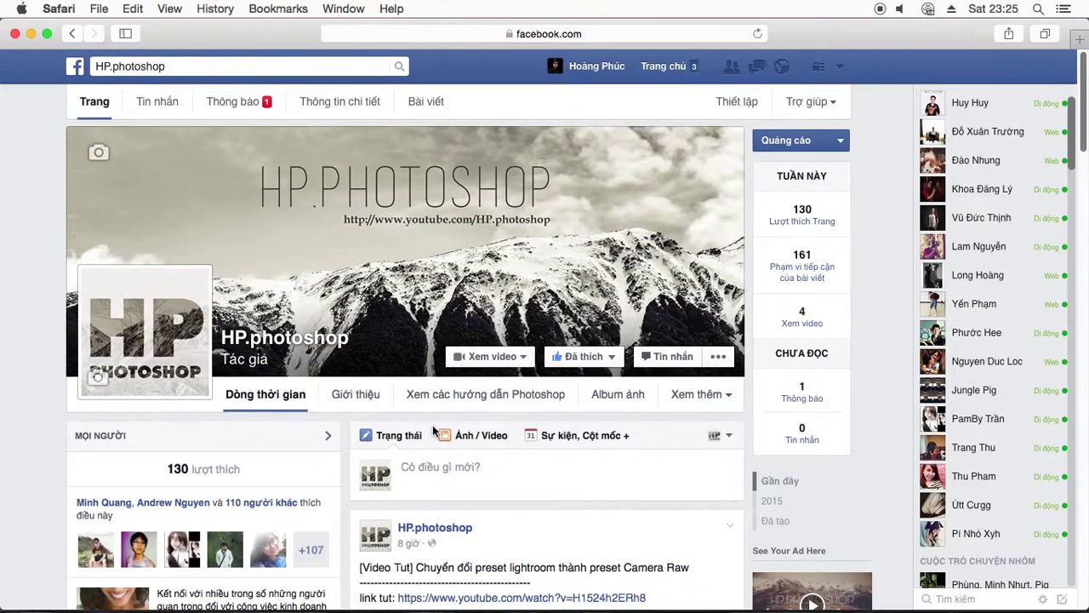
click(468, 402)
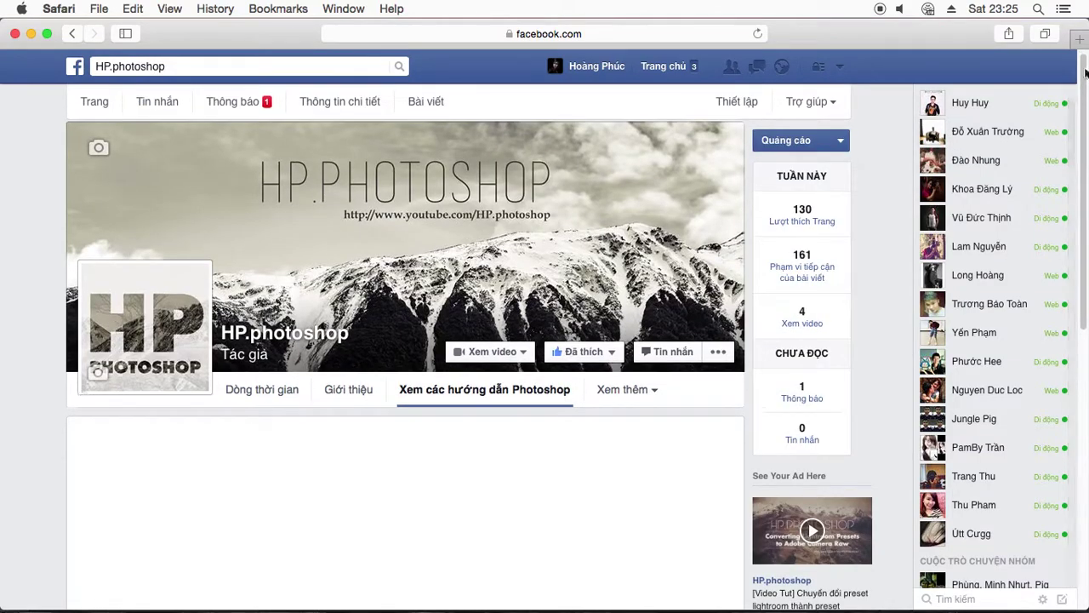
Step: Scroll down the tutorials feed and pause the 'Chuyển preset Lightroom thành preset Camera raw' video
scroll(562, 229, down, 5)
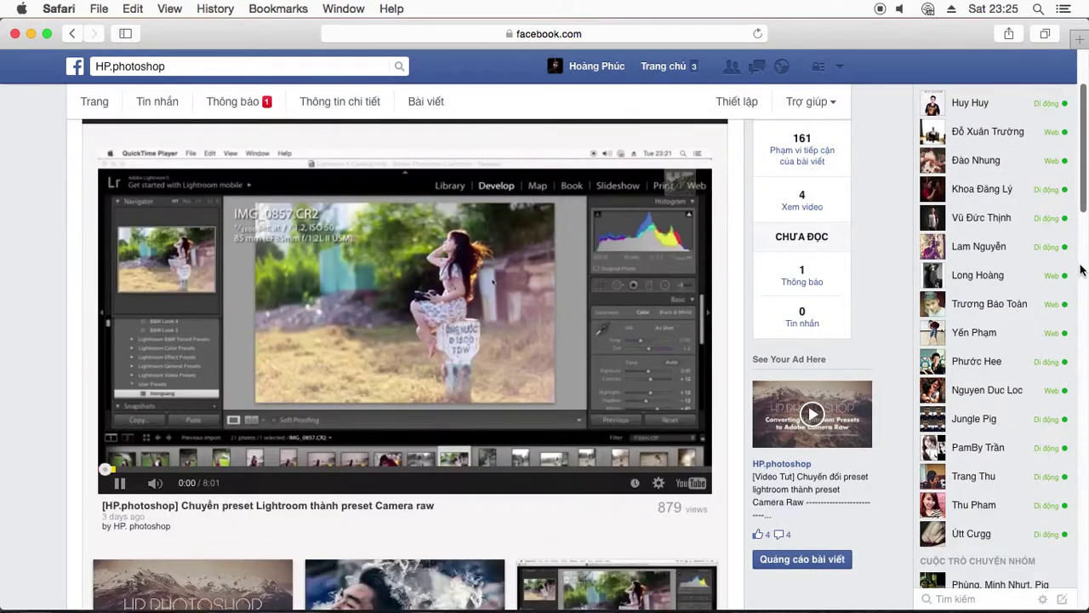
click(120, 483)
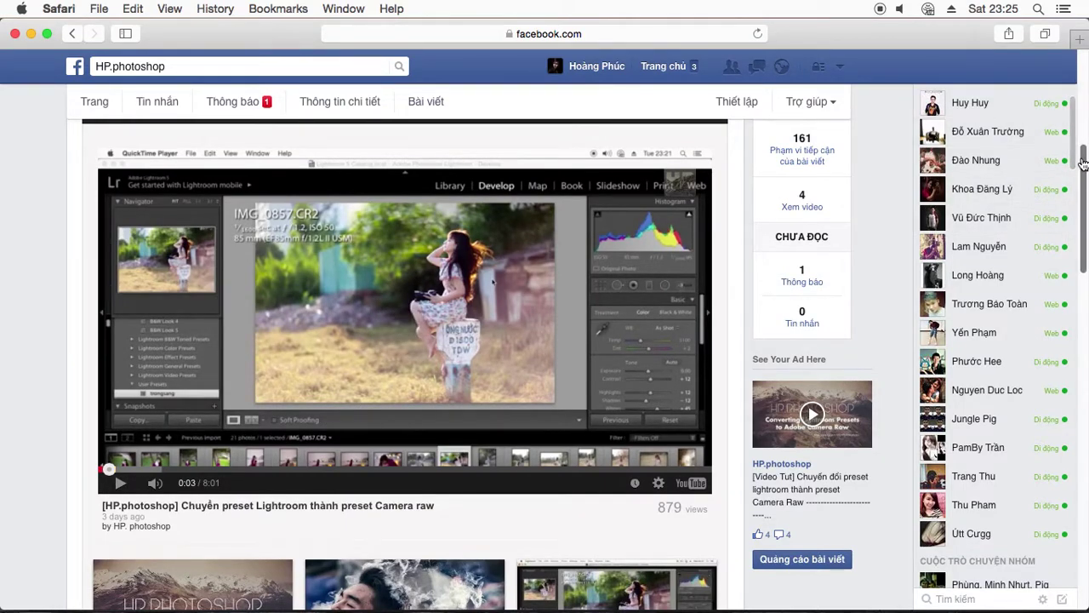